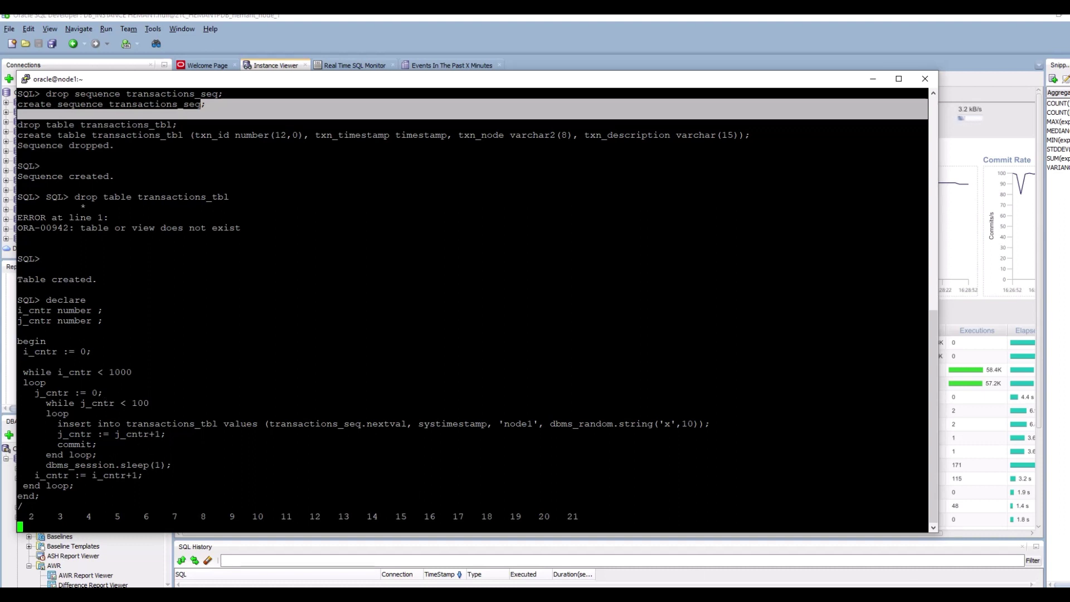
# - Switch to the node2 terminal to check its running transactions_tbl insert loop, and return to SQL Developer
pyautogui.hotkey('alt', 'Tab')
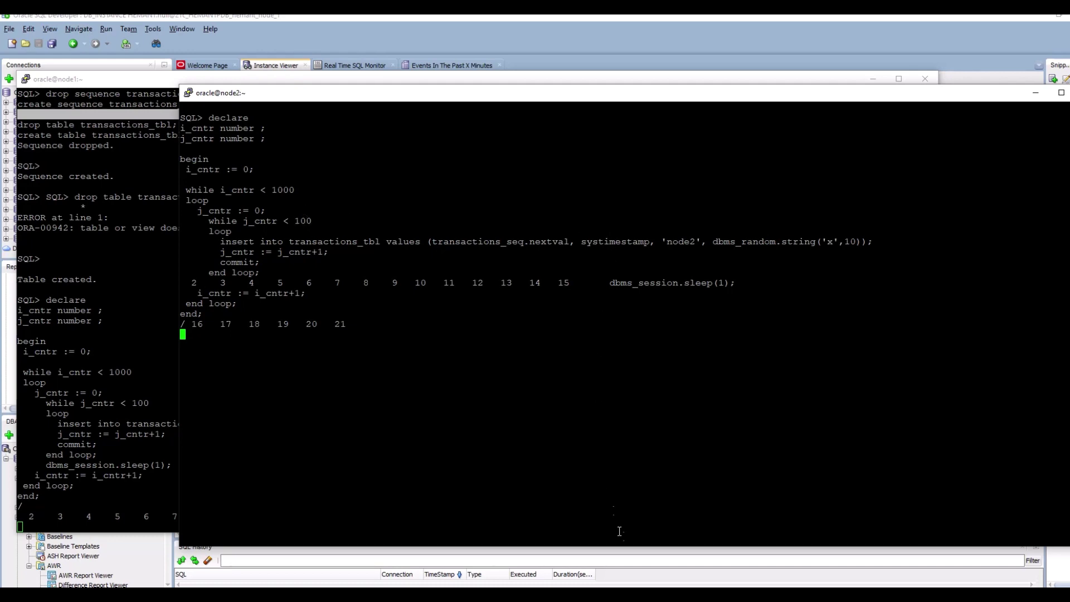
pyautogui.click(578, 35)
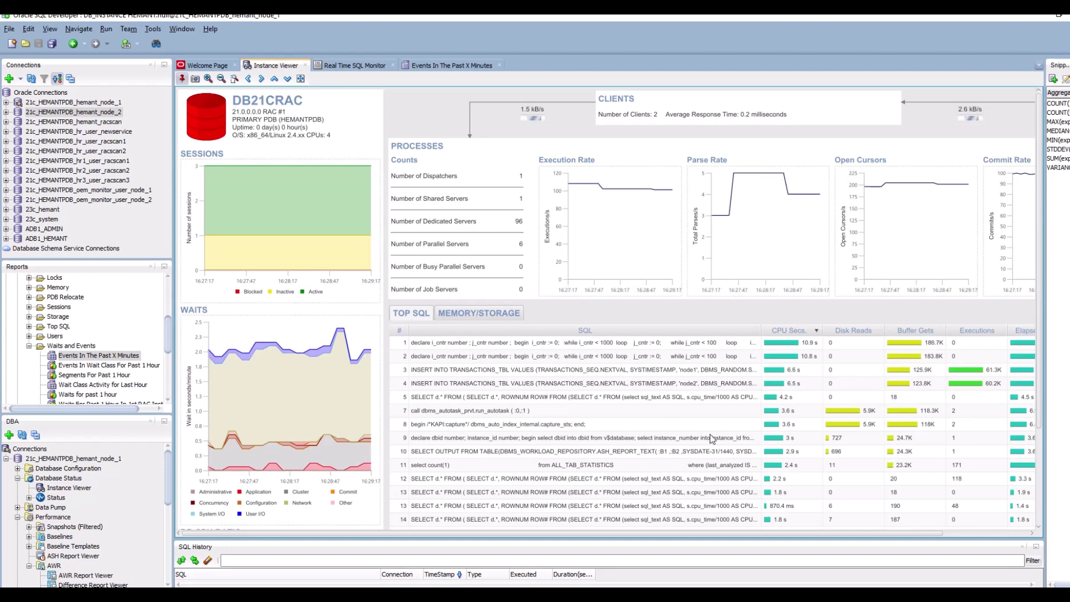
# - Examine the Top SQL list in the Instance Viewer, including its Elapsed Secs. and Inst columns and the Commit Rate chart
pyautogui.moveTo(766, 534); pyautogui.dragTo(873, 545)
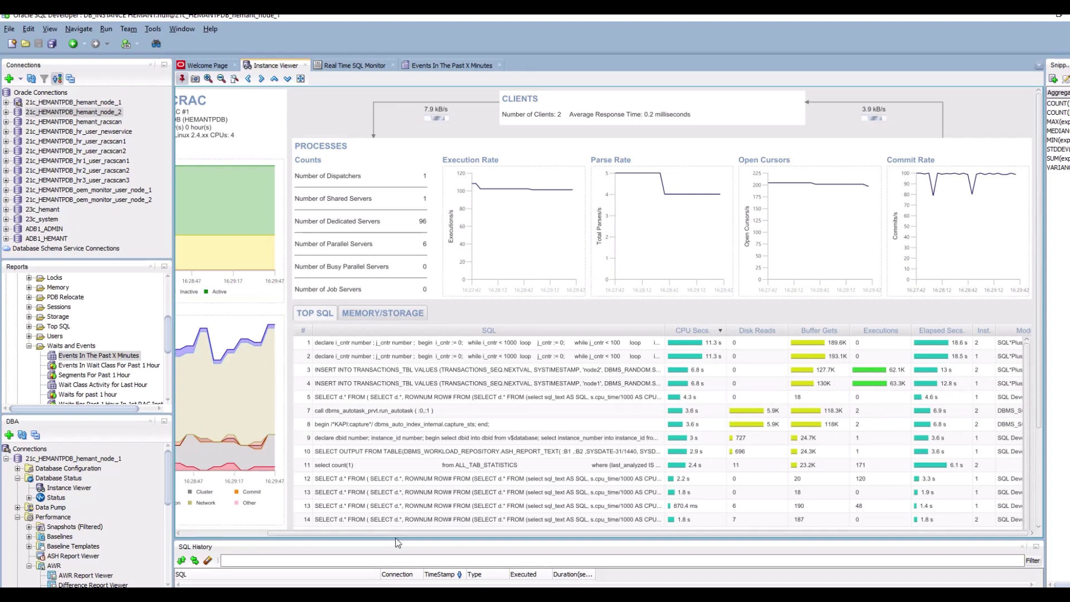
pyautogui.moveTo(399, 535)
pyautogui.mouseDown()
pyautogui.moveTo(333, 540)
pyautogui.moveTo(404, 543)
pyautogui.mouseUp()
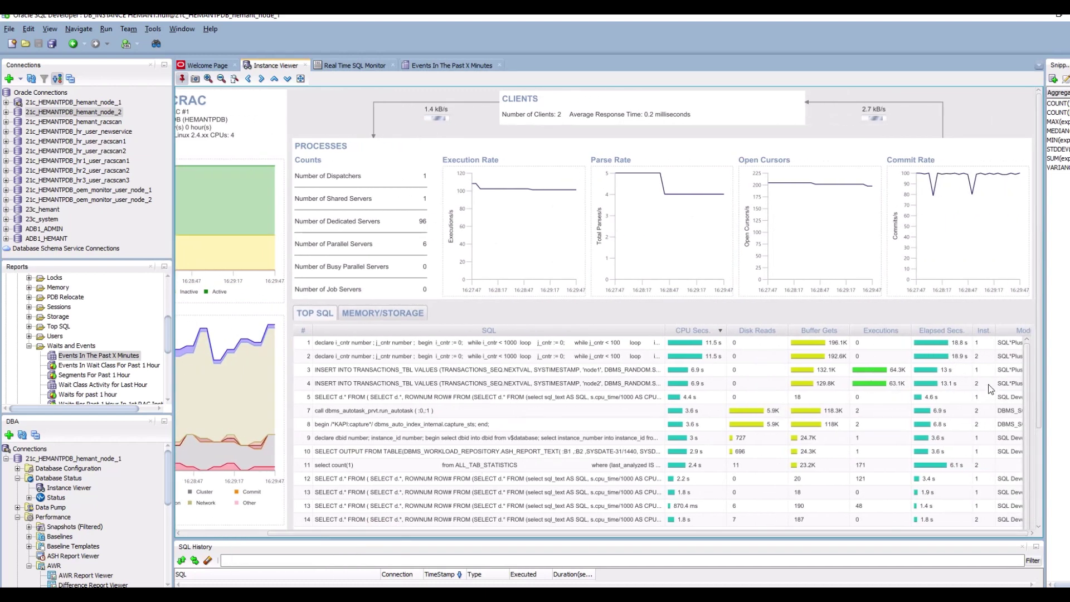
pyautogui.moveTo(572, 532); pyautogui.dragTo(485, 534)
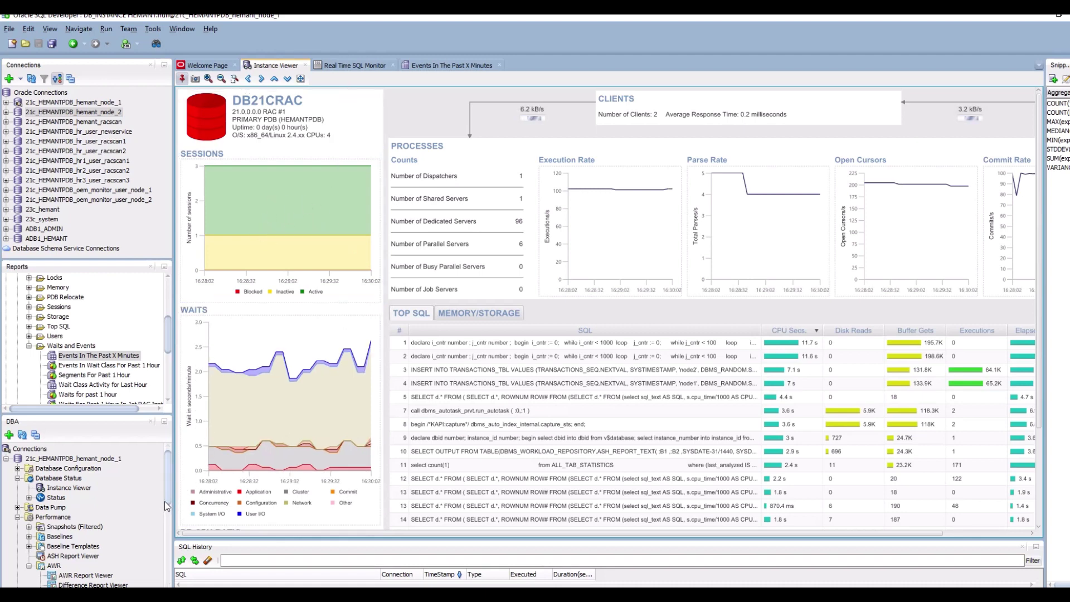
# - Open the Real Time SQL Monitor and view the plan statistics, plan and metrics of the running statement on instance 1
pyautogui.scroll(-10, 162, 525)
pyautogui.scroll(-2, 158, 561)
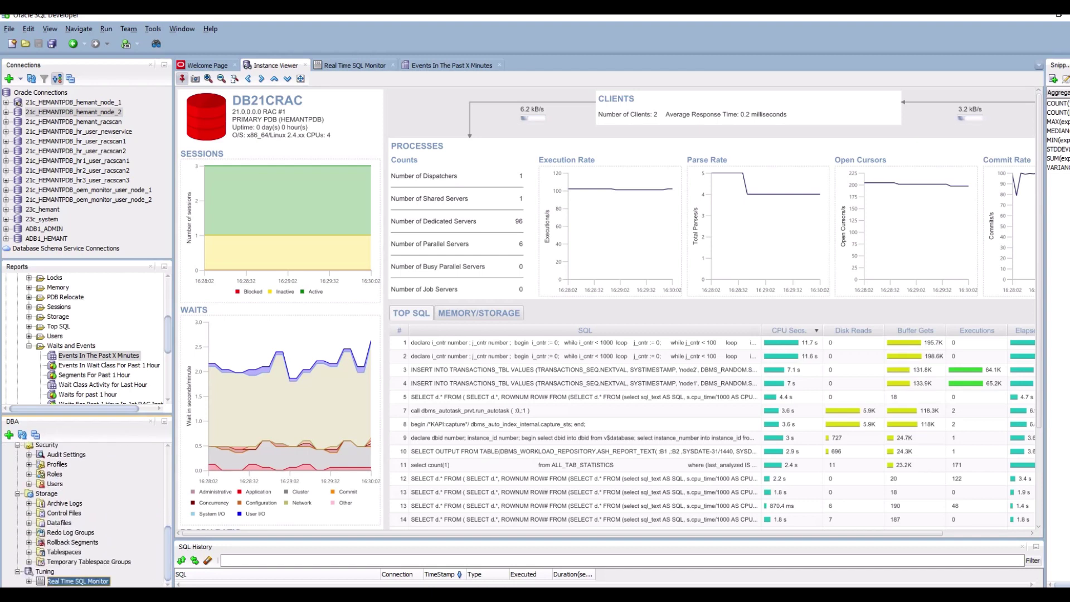
pyautogui.click(354, 65)
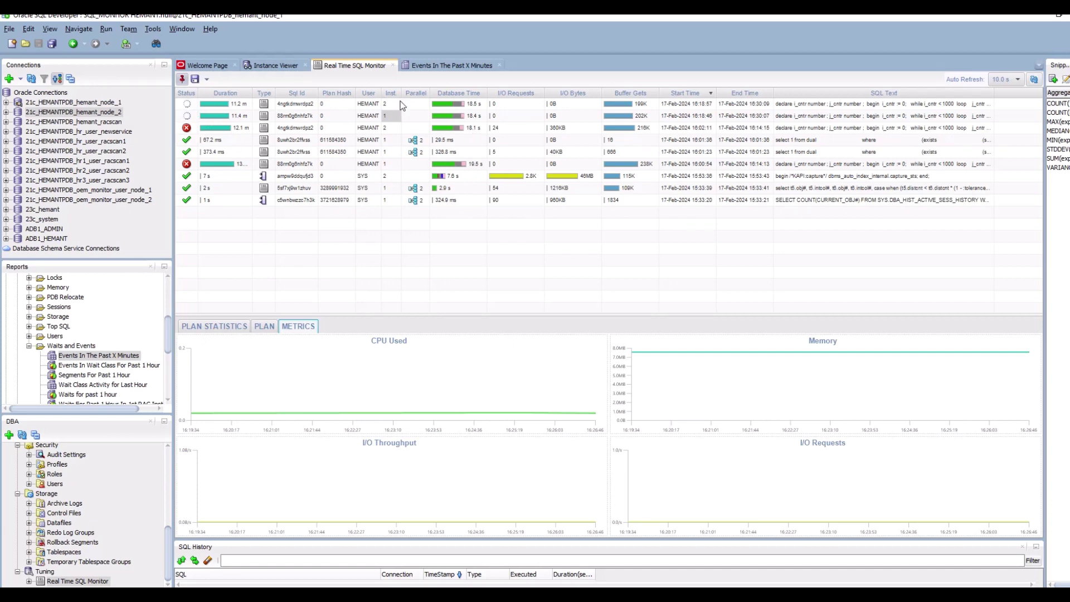
pyautogui.click(391, 116)
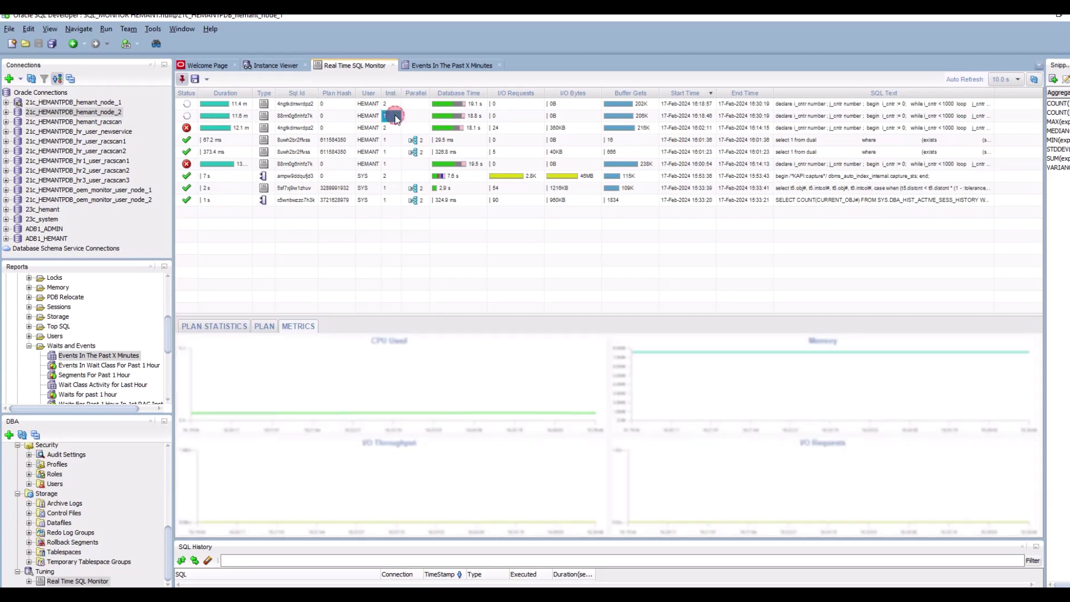
pyautogui.click(222, 329)
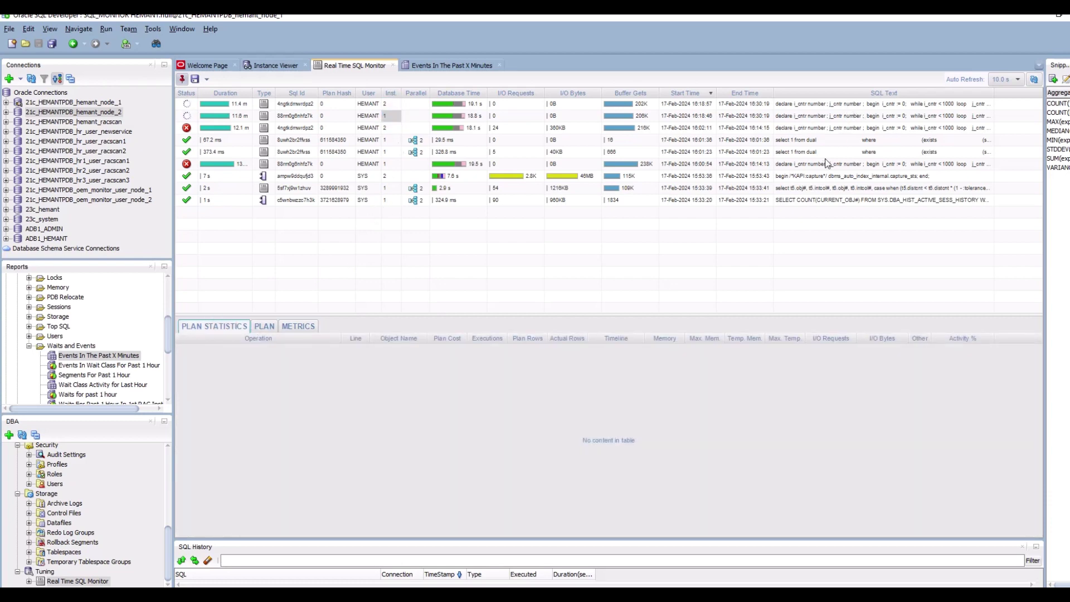
pyautogui.click(268, 325)
pyautogui.click(291, 326)
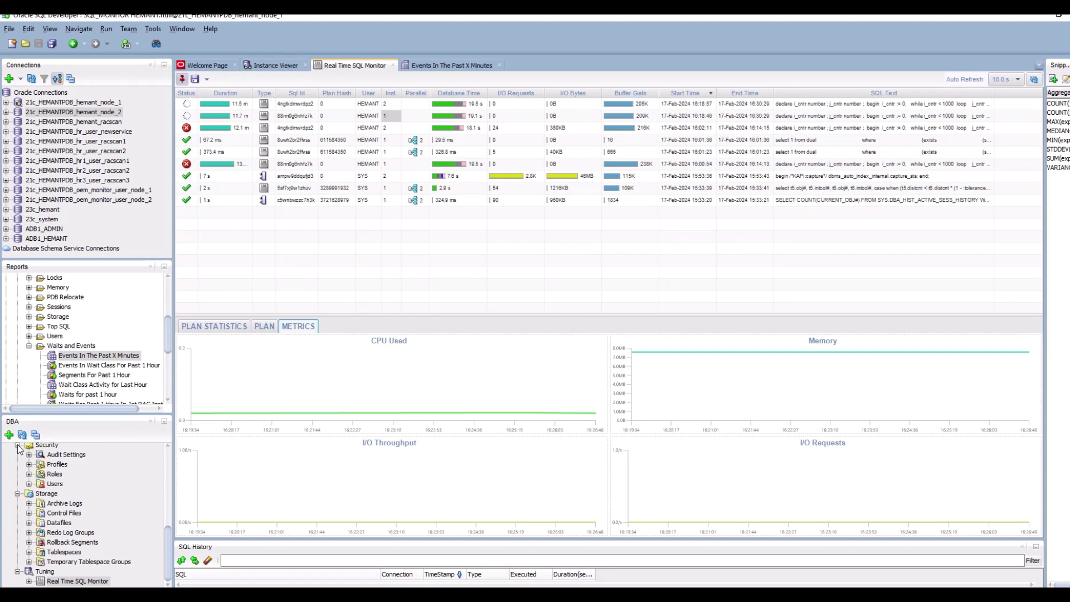
pyautogui.click(167, 557)
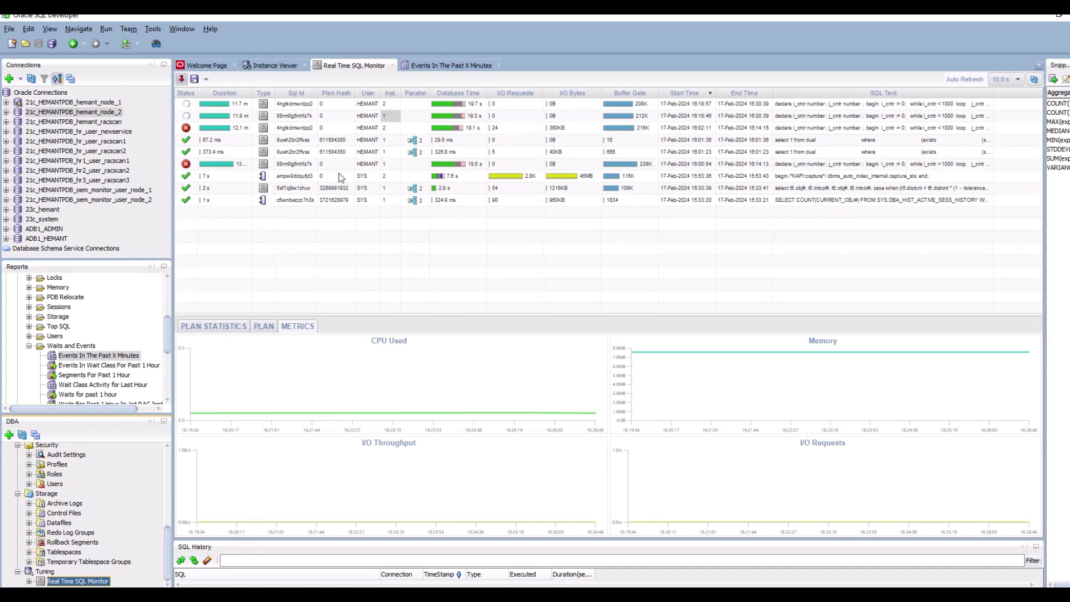
# - Open the Events In The Past X Minutes report, enlarge its event list and show the SQL text for instance 1's enq: PS - contention
pyautogui.click(443, 66)
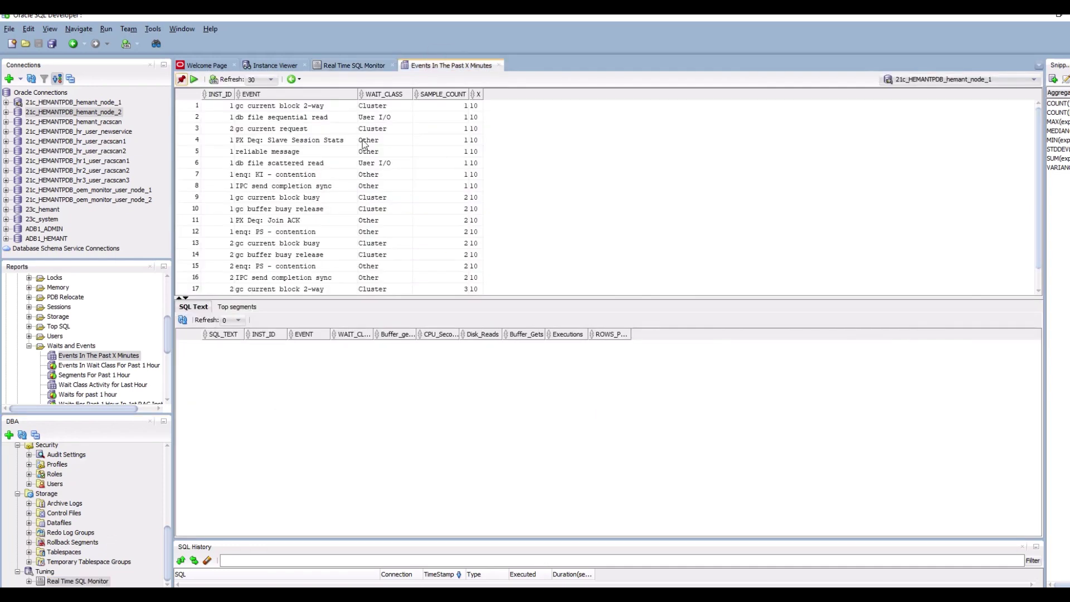
pyautogui.moveTo(163, 344); pyautogui.dragTo(162, 303)
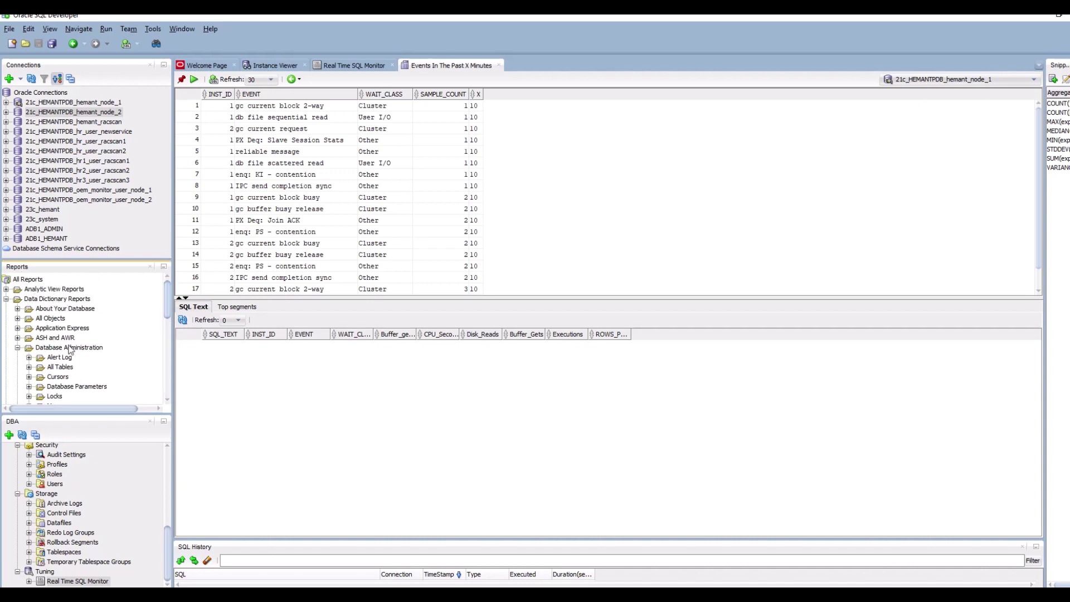
pyautogui.moveTo(165, 300); pyautogui.dragTo(164, 343)
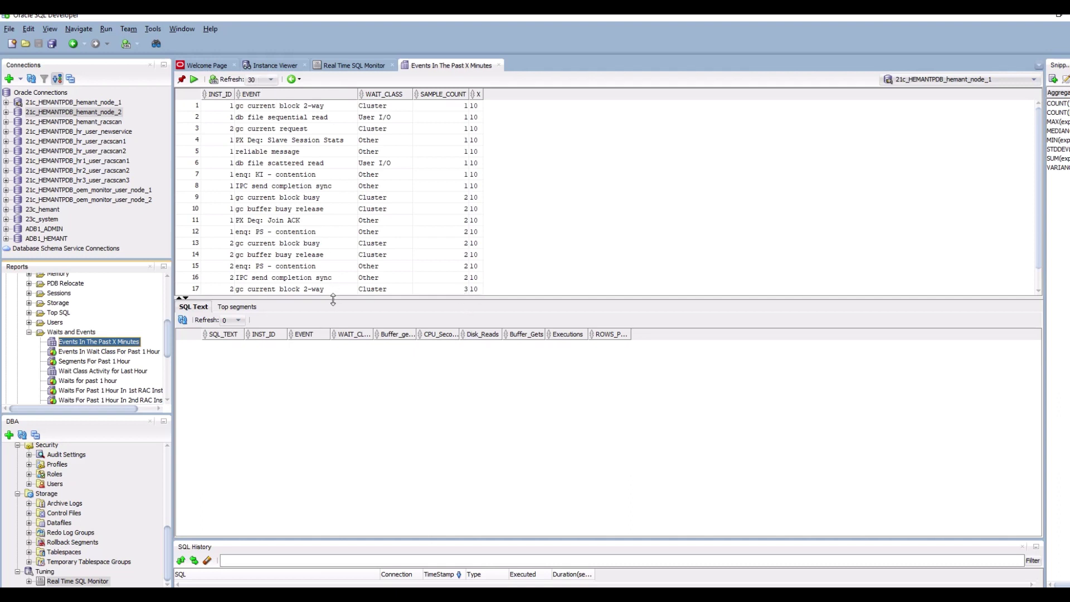
pyautogui.moveTo(332, 299); pyautogui.dragTo(334, 341)
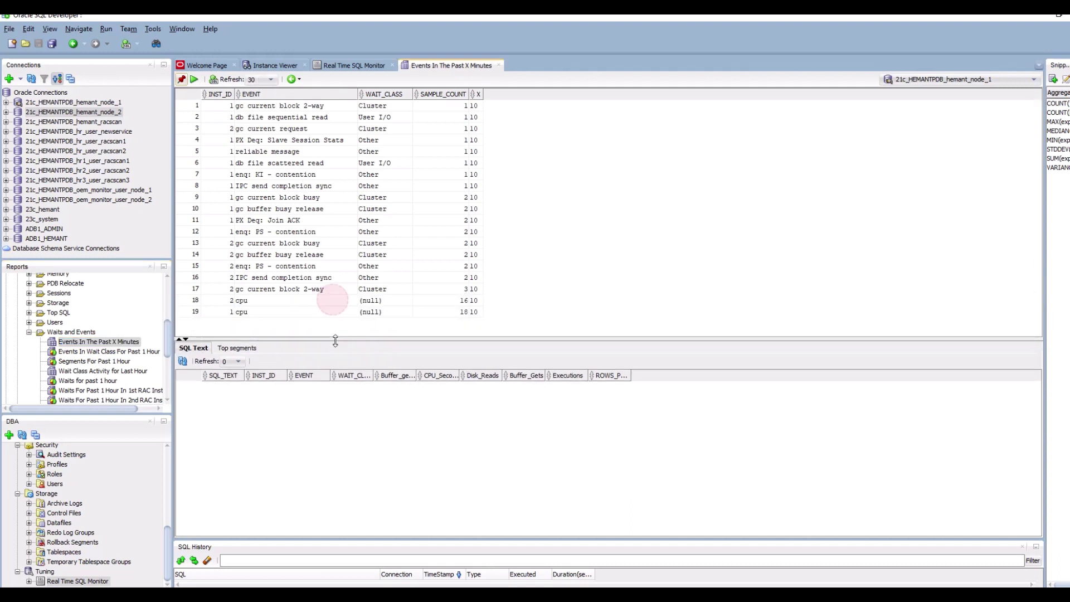
pyautogui.click(258, 234)
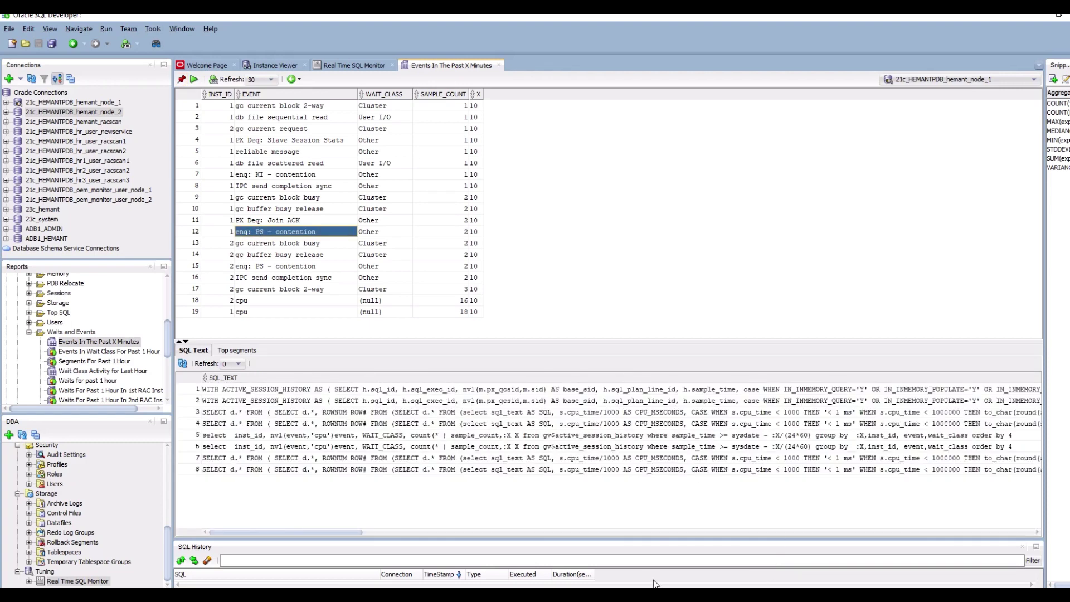
# - Switch to the node1 terminal to examine the create sequence transactions_seq statement, and return to the SQL Developer events report
pyautogui.click(734, 583)
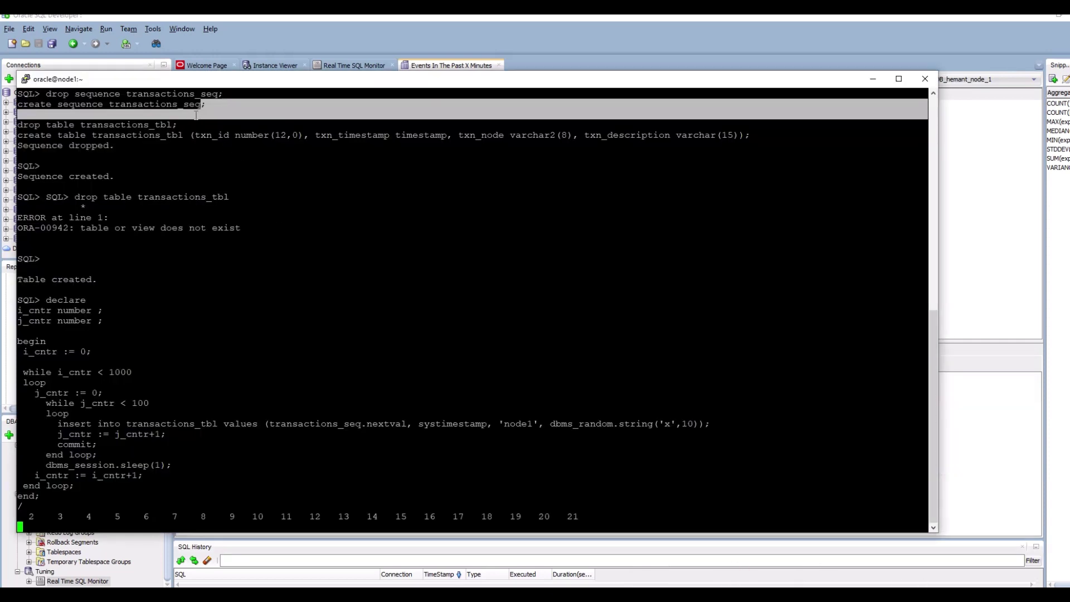
pyautogui.moveTo(196, 115); pyautogui.dragTo(206, 108)
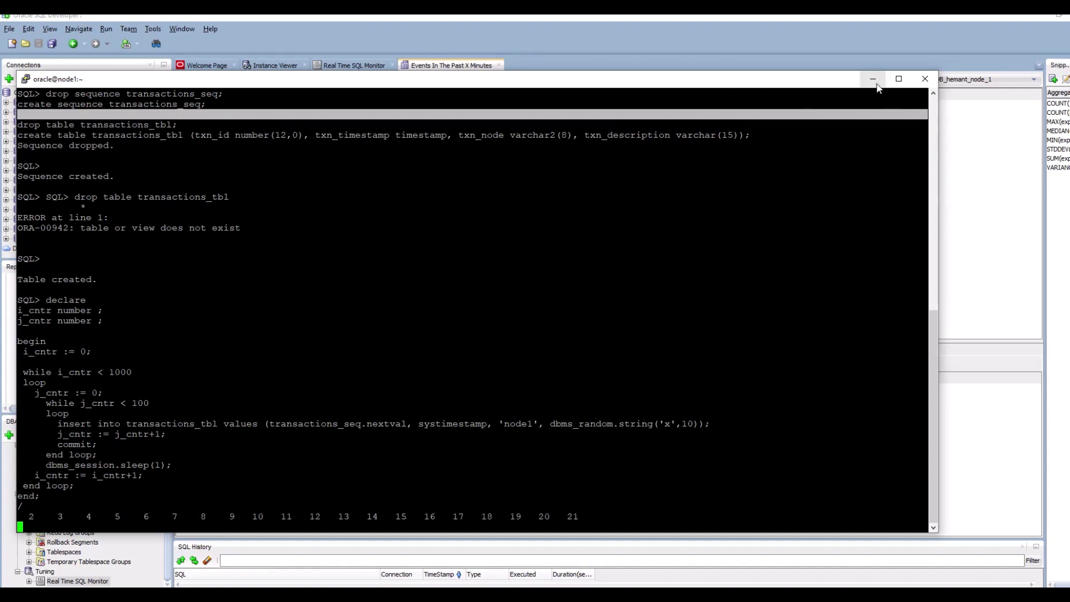
pyautogui.click(309, 162)
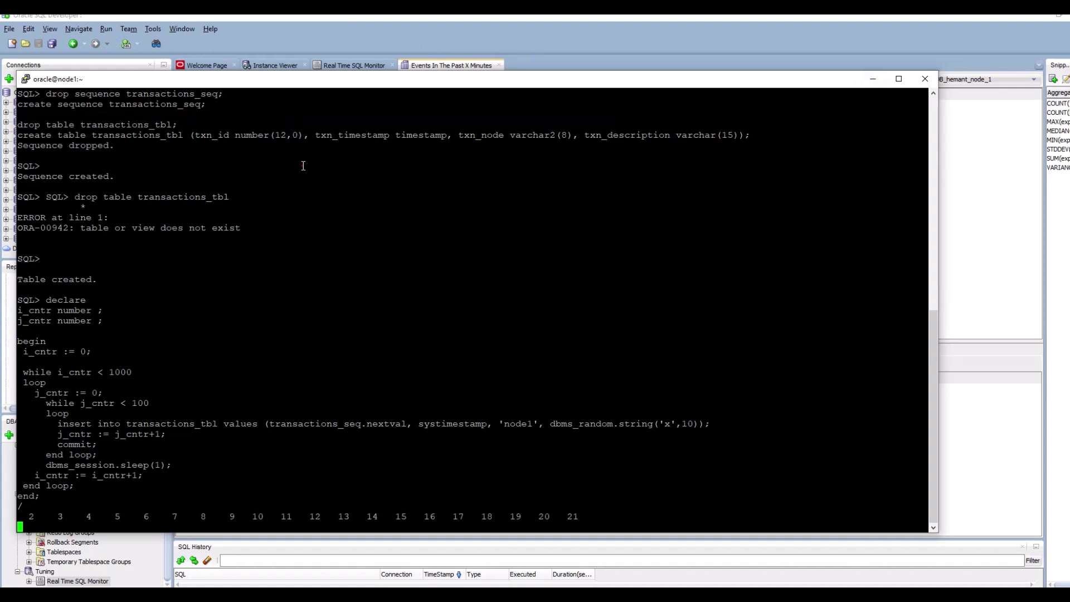
pyautogui.click(798, 53)
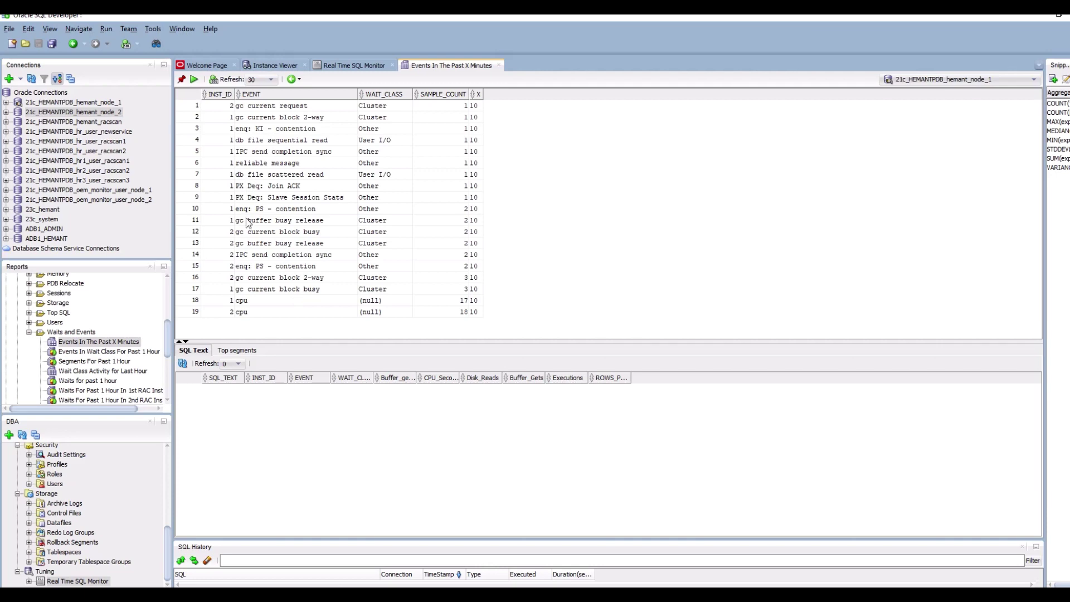
# - Inspect the Cluster wait events, enlarge the event list further and check instance 2's gc current request and enq: PS - contention rows
pyautogui.click(367, 225)
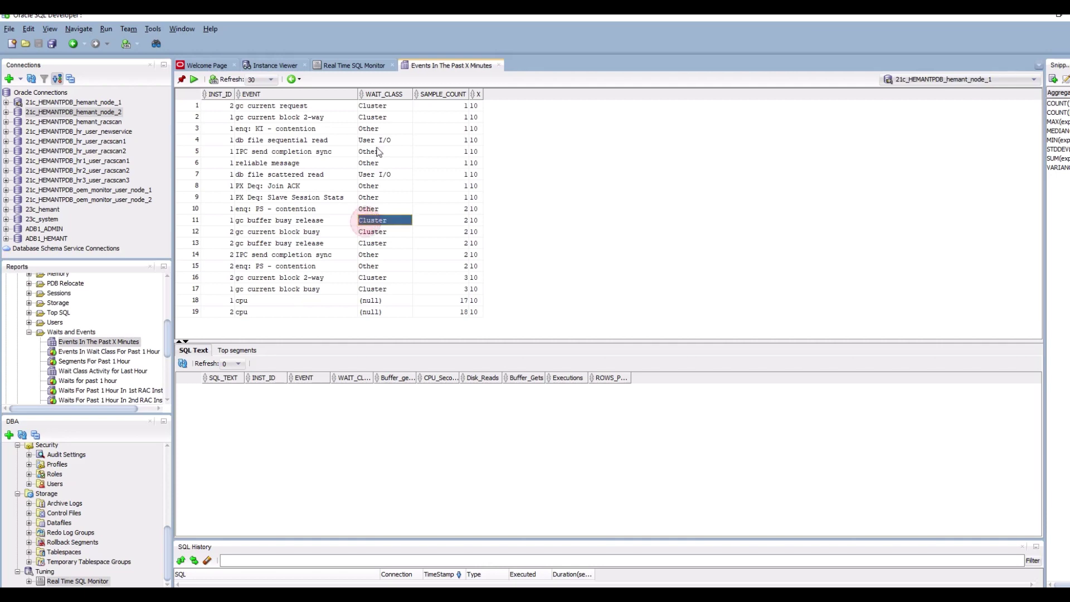
pyautogui.moveTo(380, 118); pyautogui.dragTo(381, 109)
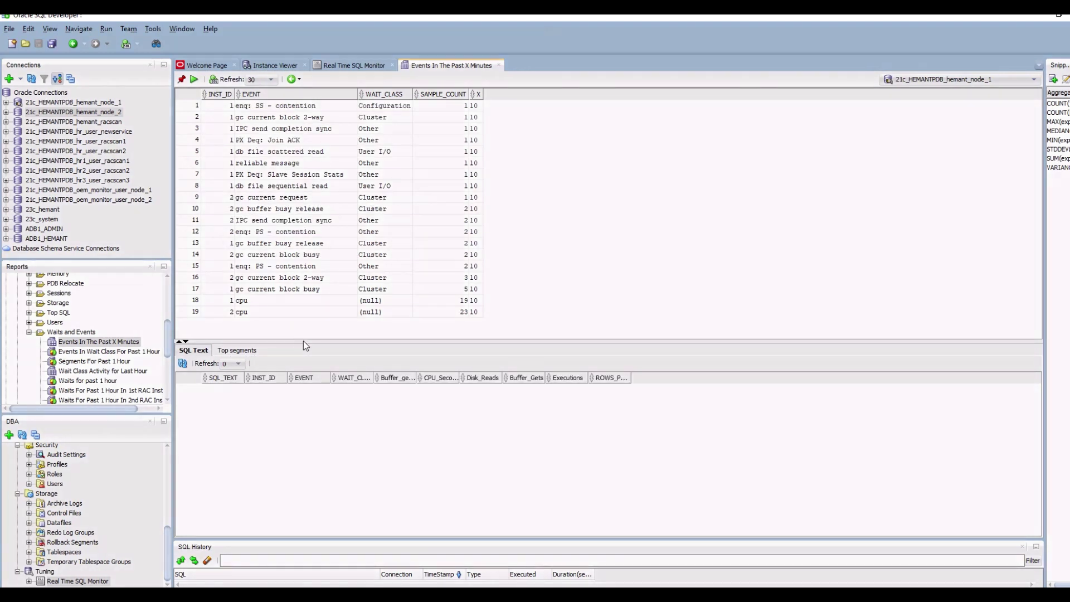
pyautogui.moveTo(308, 342); pyautogui.dragTo(308, 456)
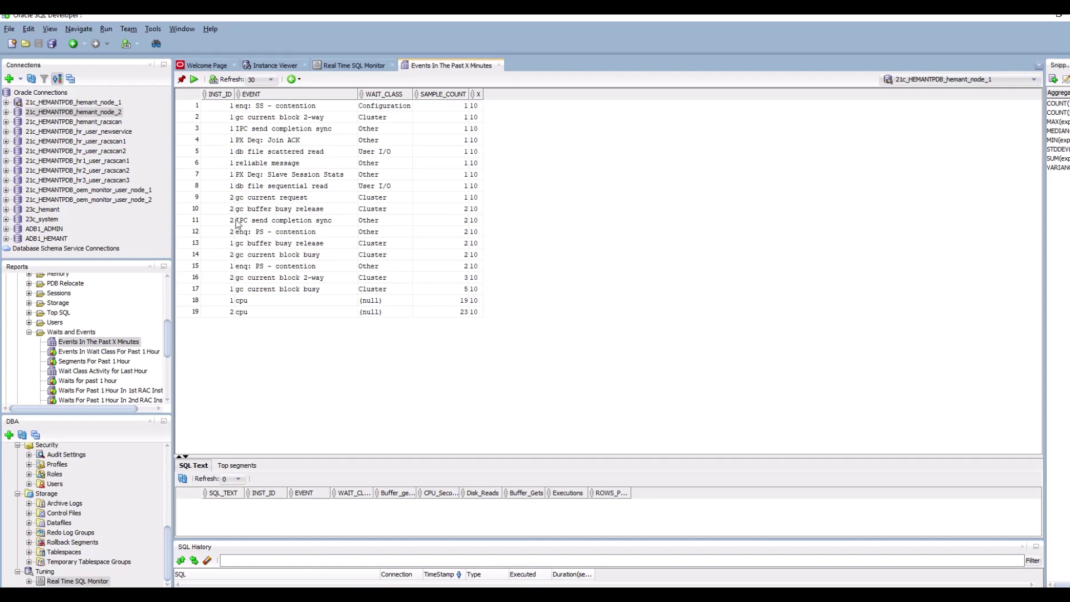
pyautogui.click(225, 199)
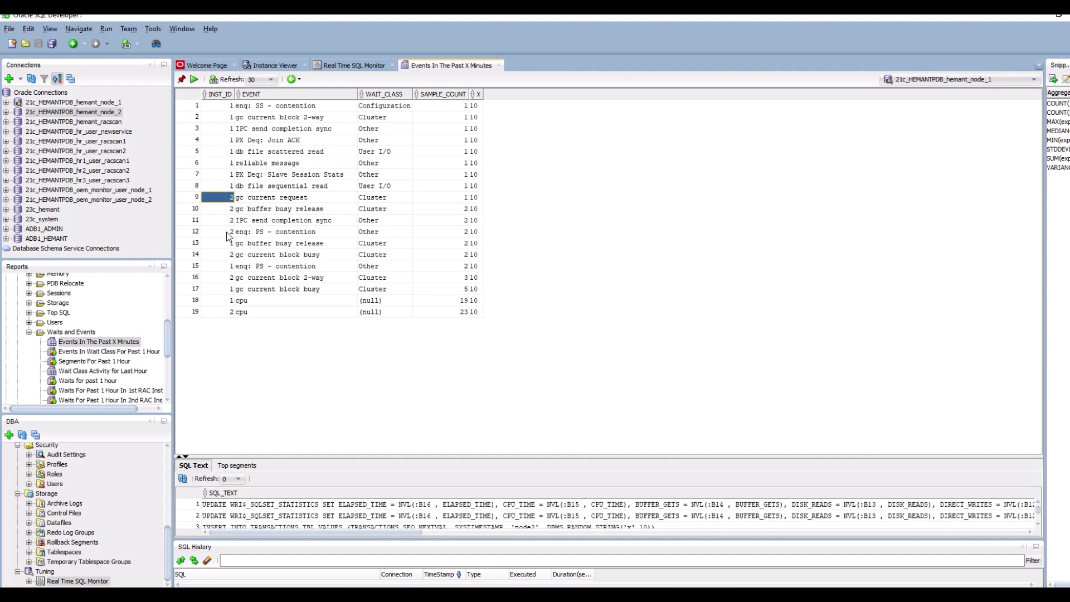
pyautogui.click(227, 233)
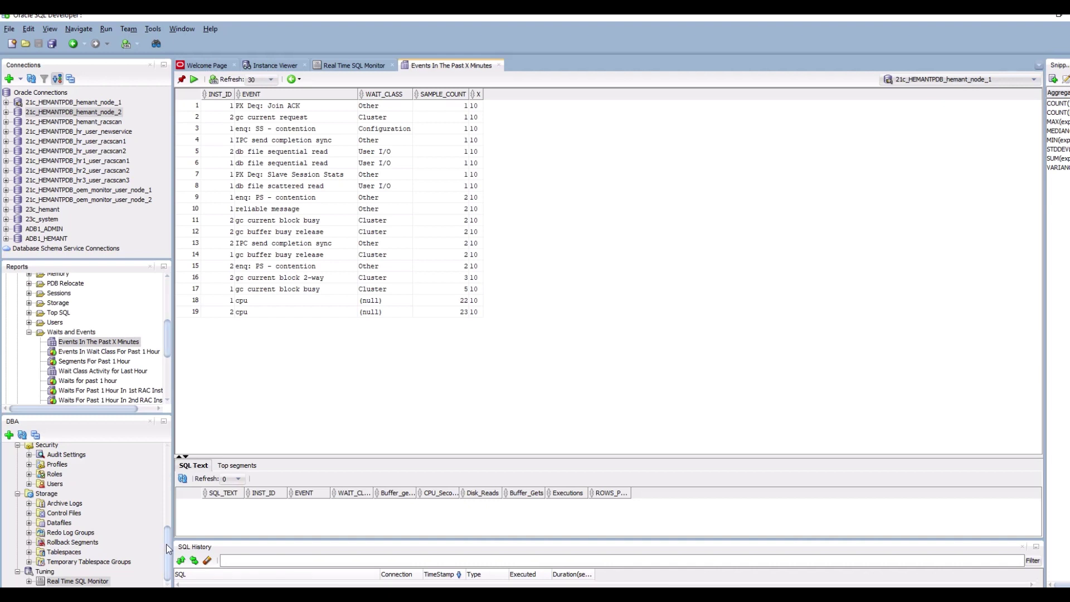
# - Locate the ASH and AWR report viewers under Performance in the DBA tree
pyautogui.scroll(2, 95, 535)
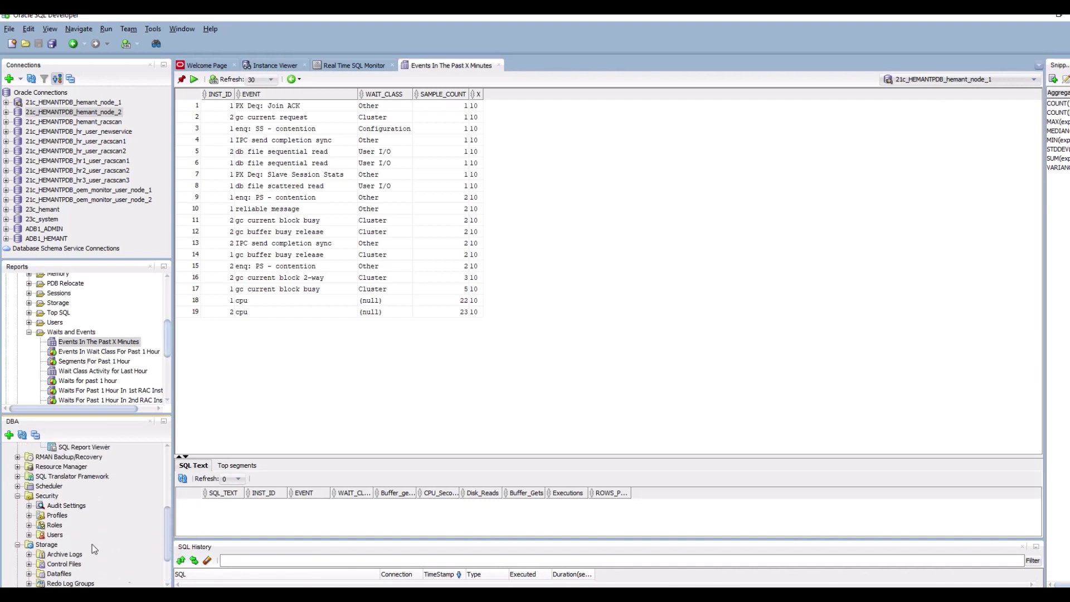
pyautogui.scroll(1, 95, 535)
pyautogui.scroll(1, 89, 470)
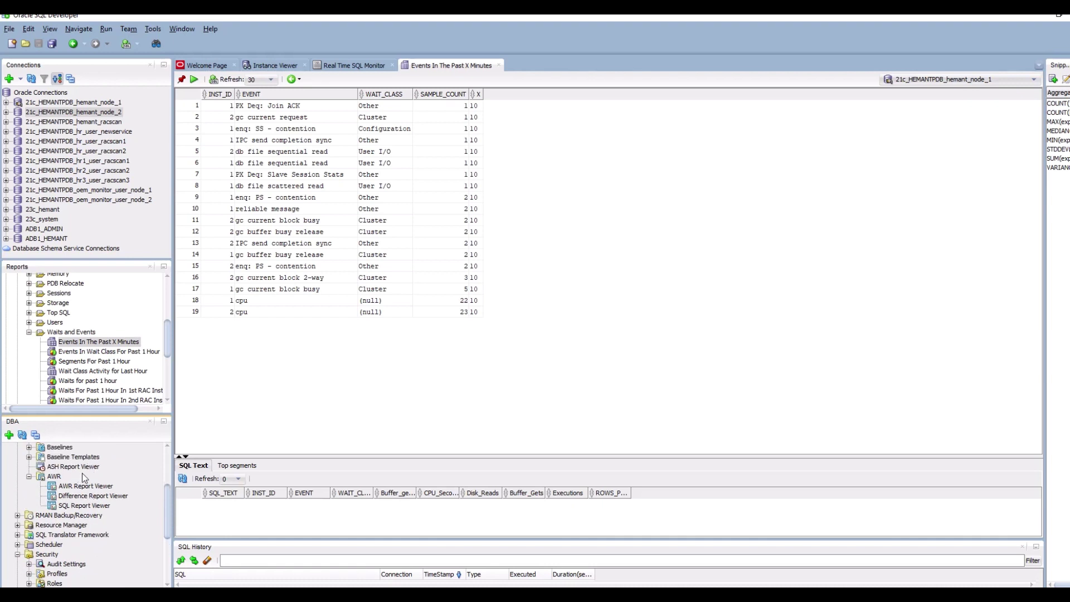
pyautogui.scroll(1, 82, 473)
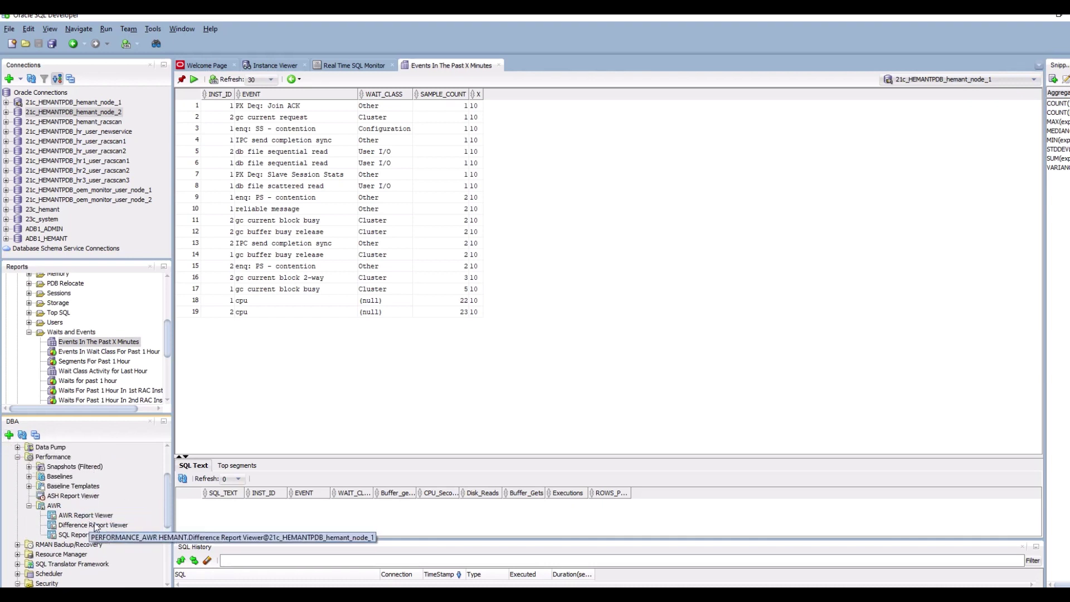
# - Return to the Instance Viewer and review its Waits chart and the Top SQL entries for both instances
pyautogui.click(268, 64)
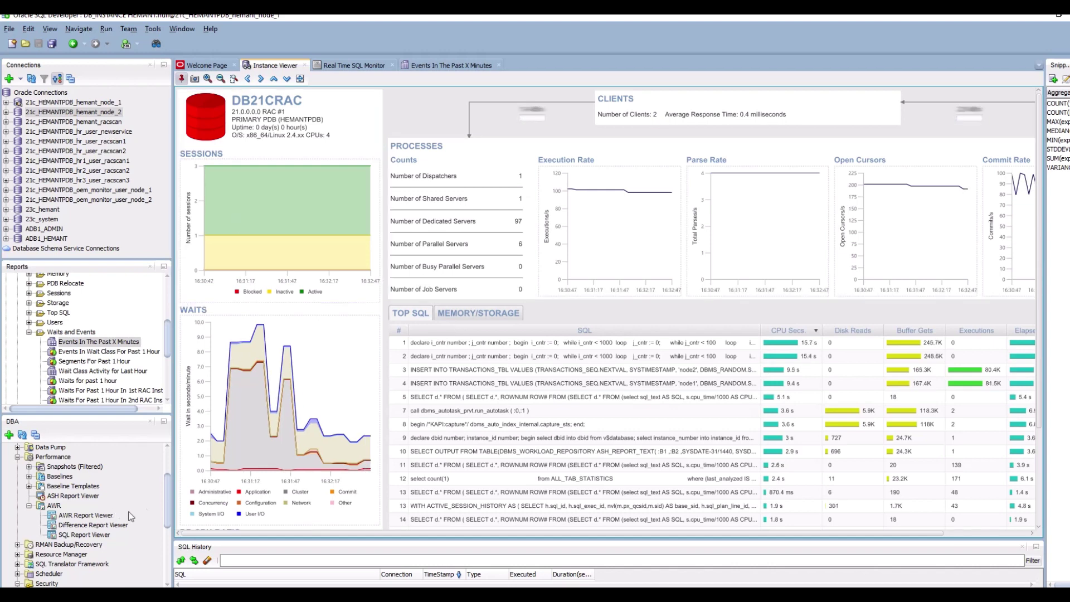
pyautogui.moveTo(166, 505); pyautogui.dragTo(162, 467)
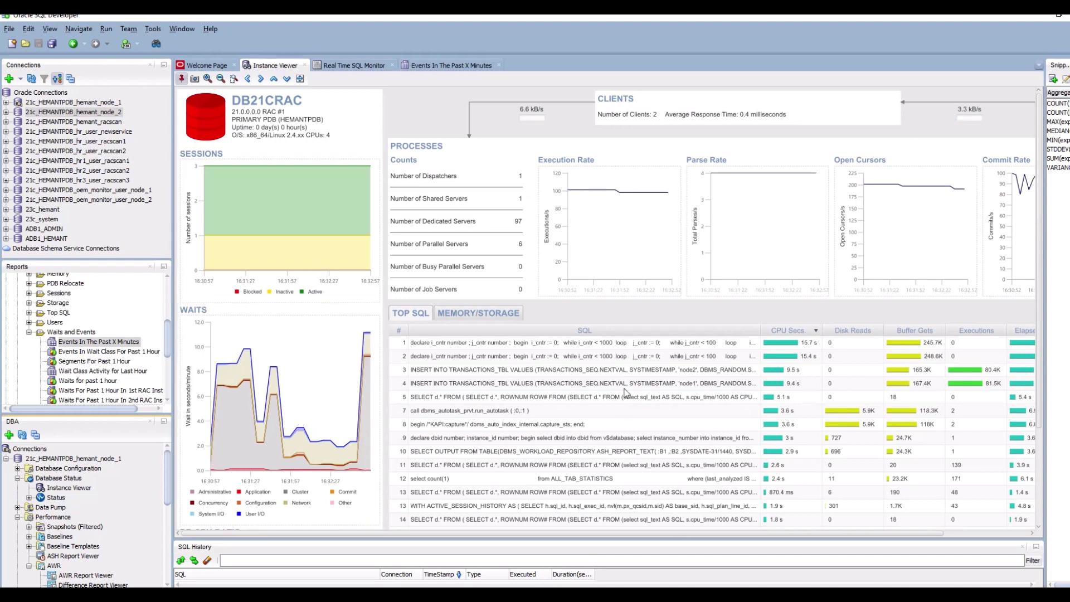
pyautogui.click(749, 534)
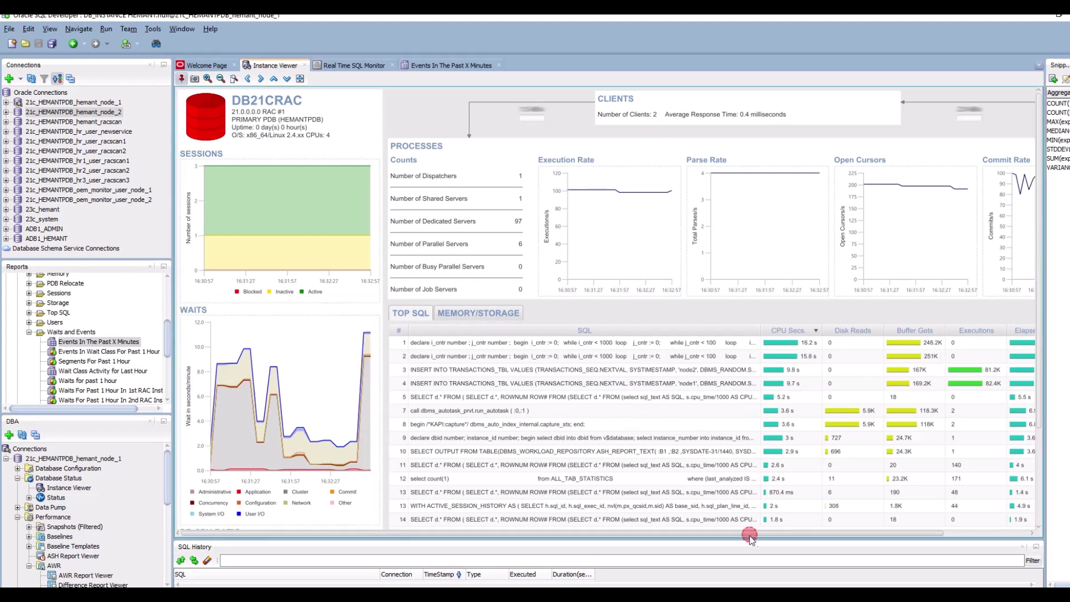
pyautogui.moveTo(749, 536); pyautogui.dragTo(880, 423)
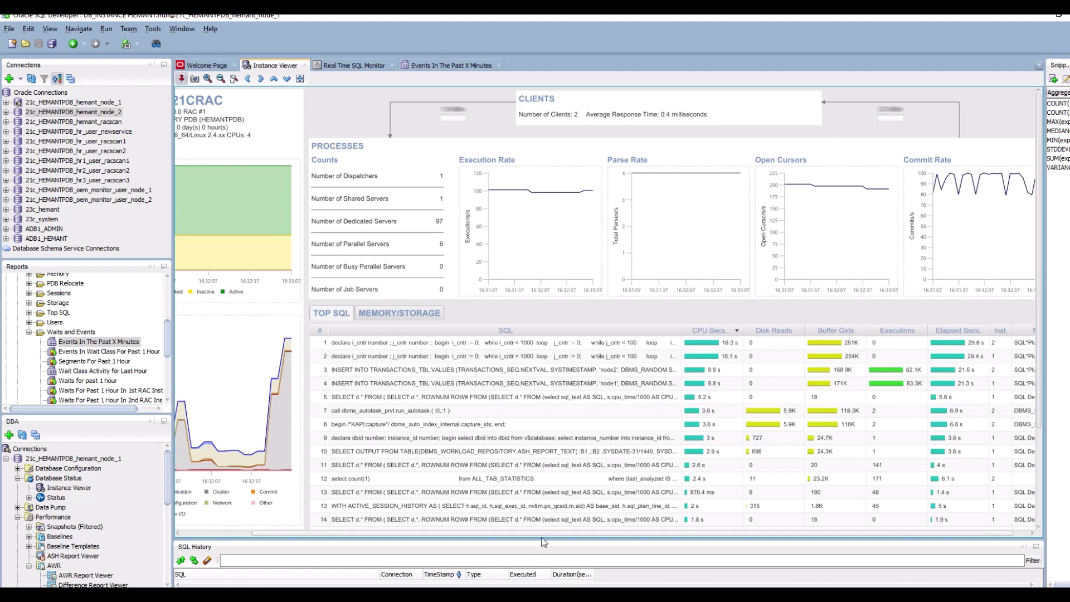
pyautogui.moveTo(543, 534); pyautogui.dragTo(412, 532)
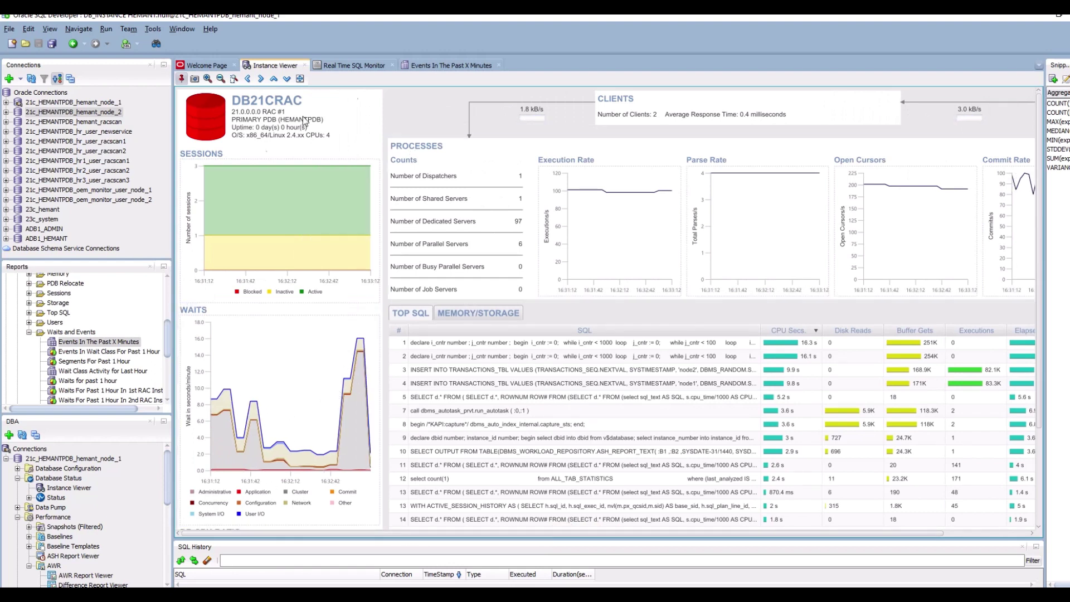
# - Locate Real Time SQL Monitor under Tuning in the DBA tree and return to its monitored statements view
pyautogui.moveTo(165, 490); pyautogui.dragTo(166, 565)
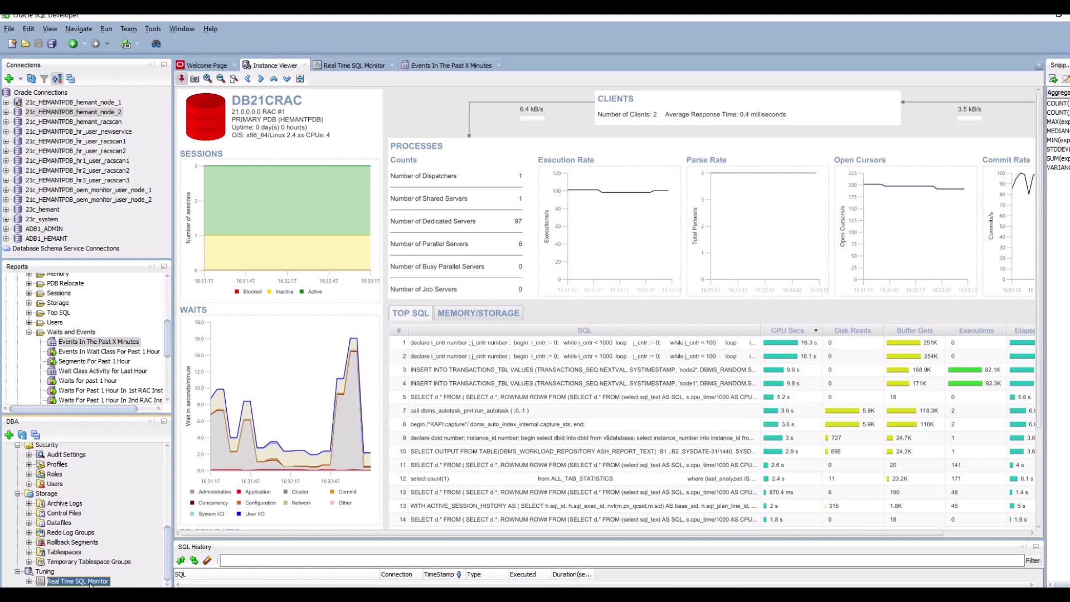
pyautogui.click(354, 65)
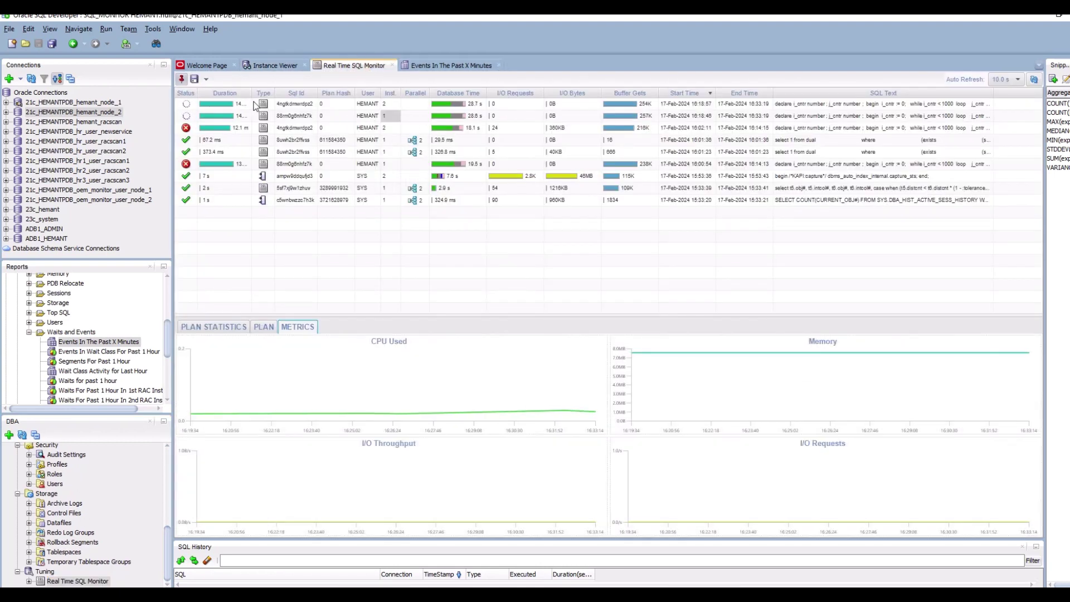
# - Widen the Duration column and inspect the SQL text and instance of the two currently running PL/SQL blocks
pyautogui.moveTo(253, 93); pyautogui.dragTo(261, 93)
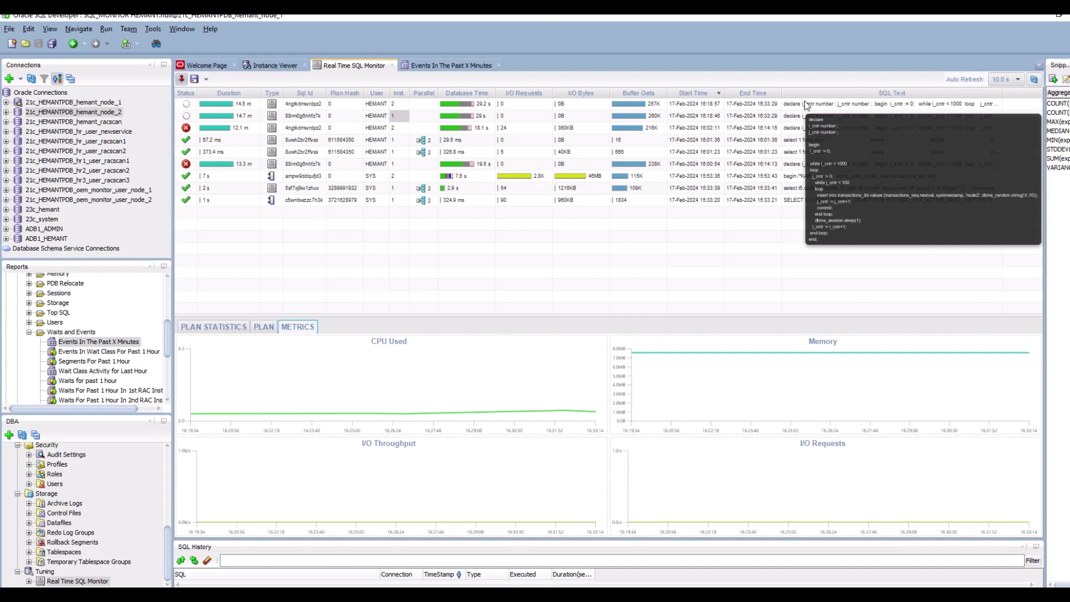
pyautogui.click(805, 105)
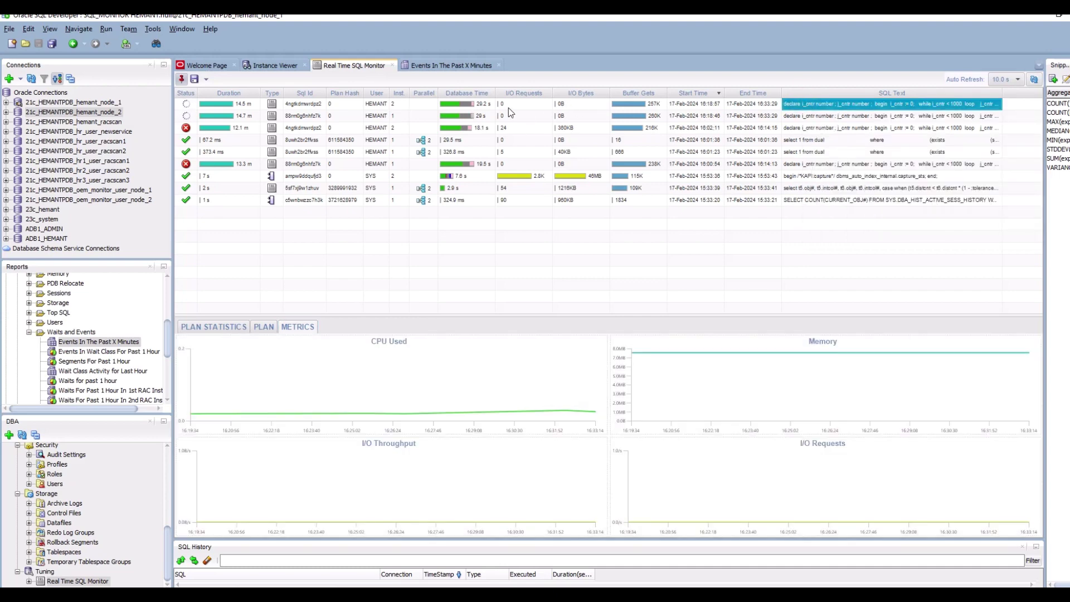
pyautogui.click(402, 115)
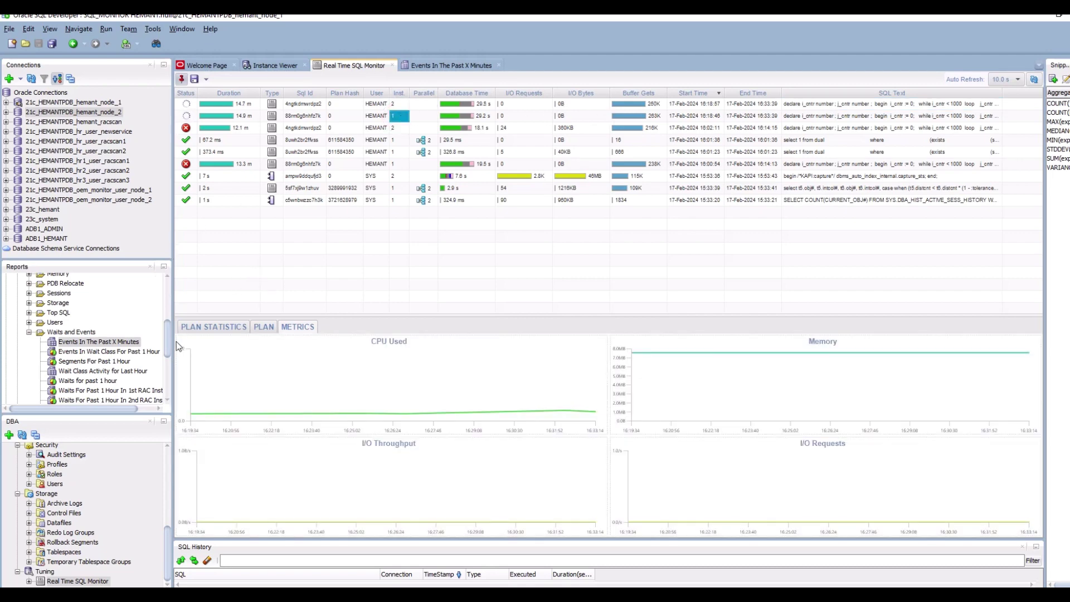
# - Return to the Events In The Past X Minutes report and show the SQL text for instance 2's enq: PS - contention event
pyautogui.moveTo(165, 350)
pyautogui.mouseDown()
pyautogui.moveTo(155, 281)
pyautogui.moveTo(152, 336)
pyautogui.mouseUp()
pyautogui.scroll(-1, 125, 361)
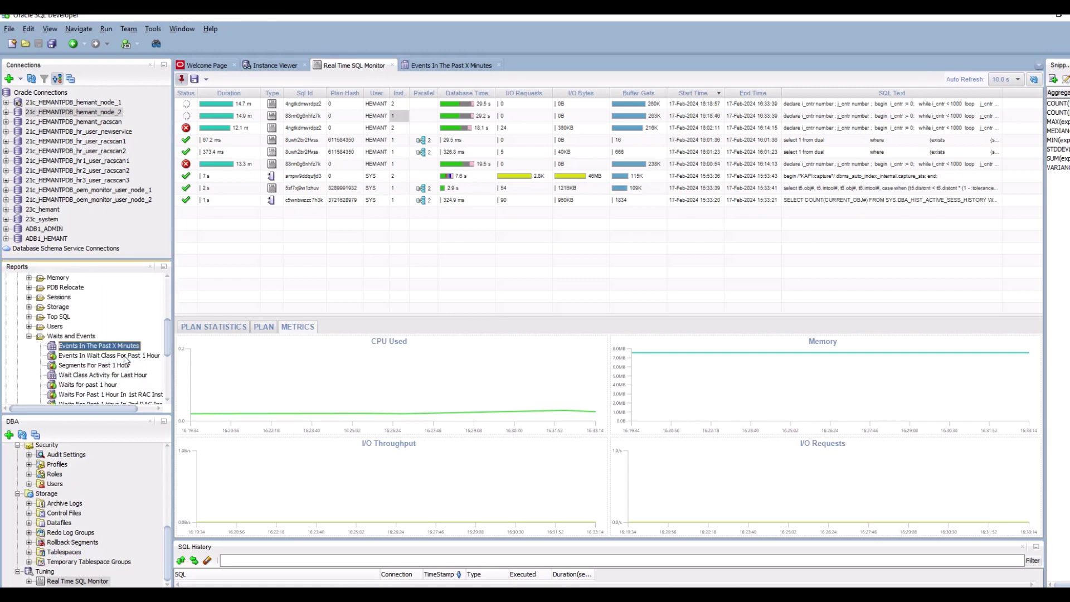
pyautogui.click(441, 66)
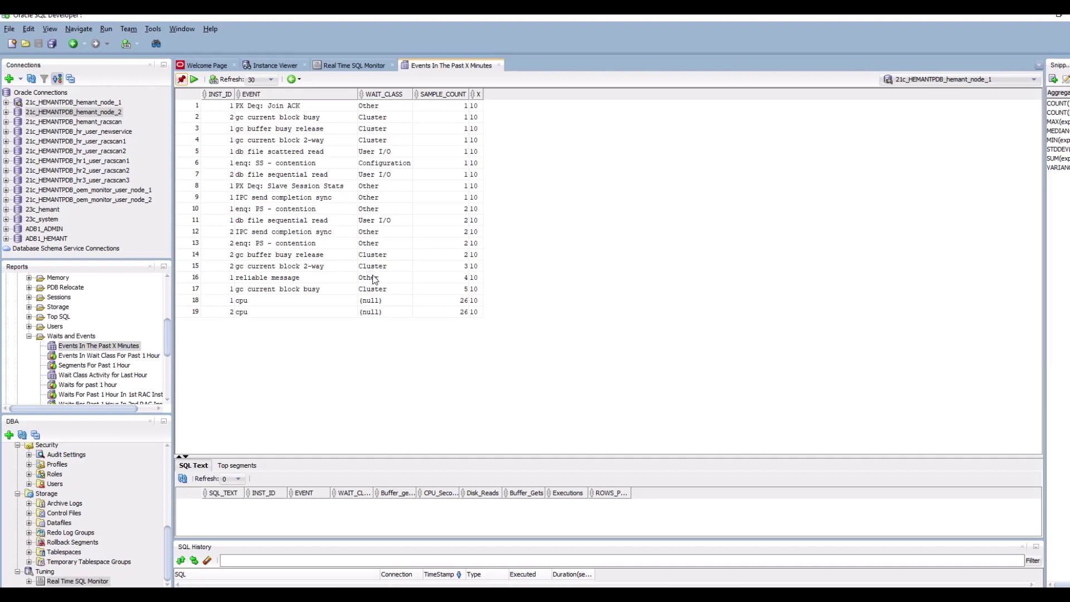
pyautogui.click(310, 245)
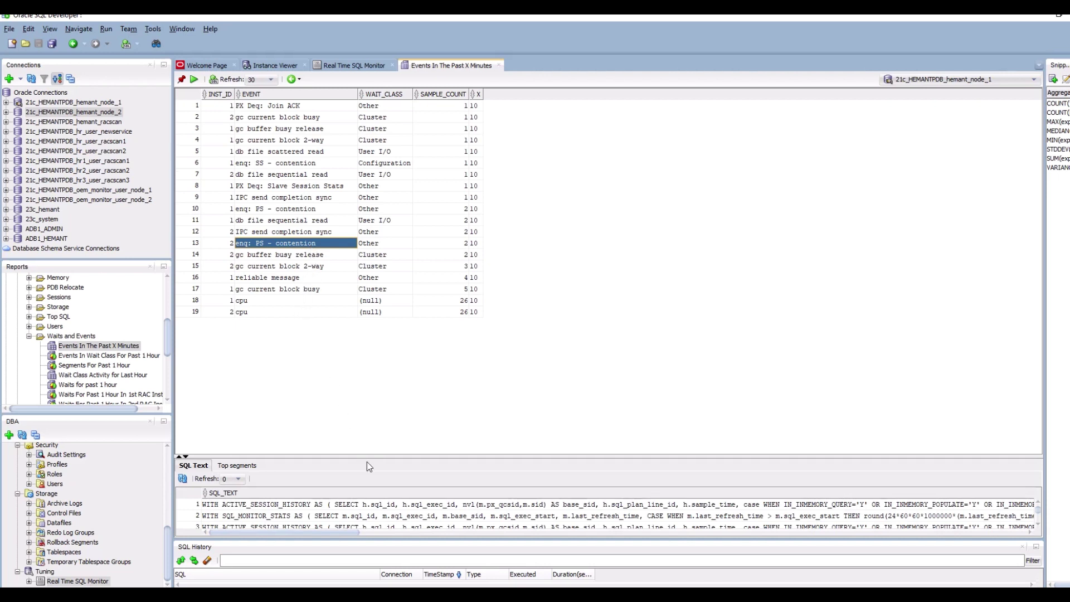
# - Check the SQL text for instance 2's gc buffer busy release event, resizing the detail pane and finally enlarging the event list
pyautogui.moveTo(371, 457); pyautogui.dragTo(372, 495)
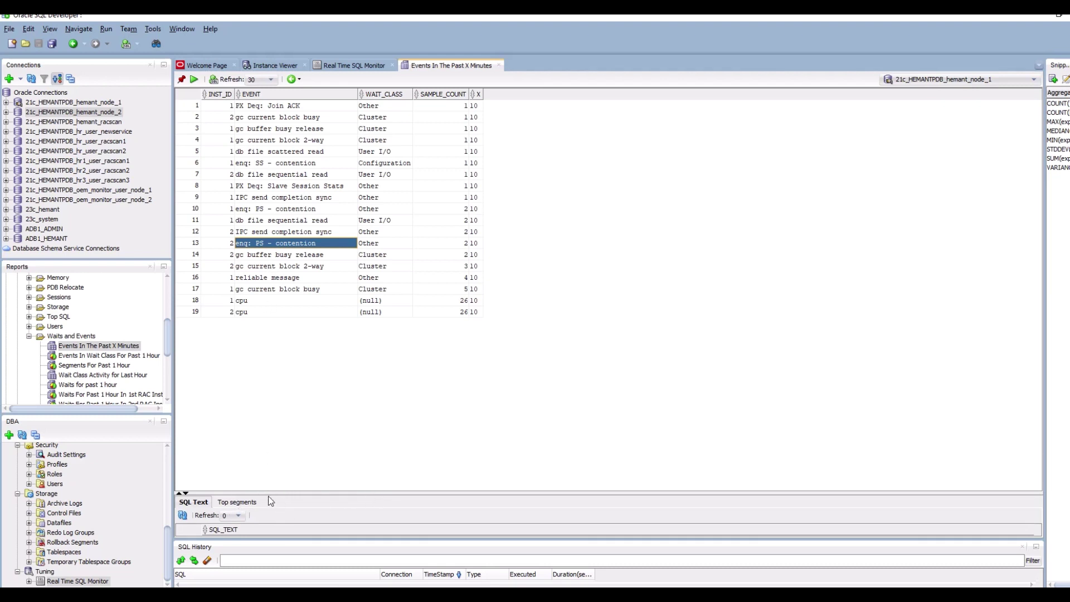
pyautogui.moveTo(269, 494); pyautogui.dragTo(268, 429)
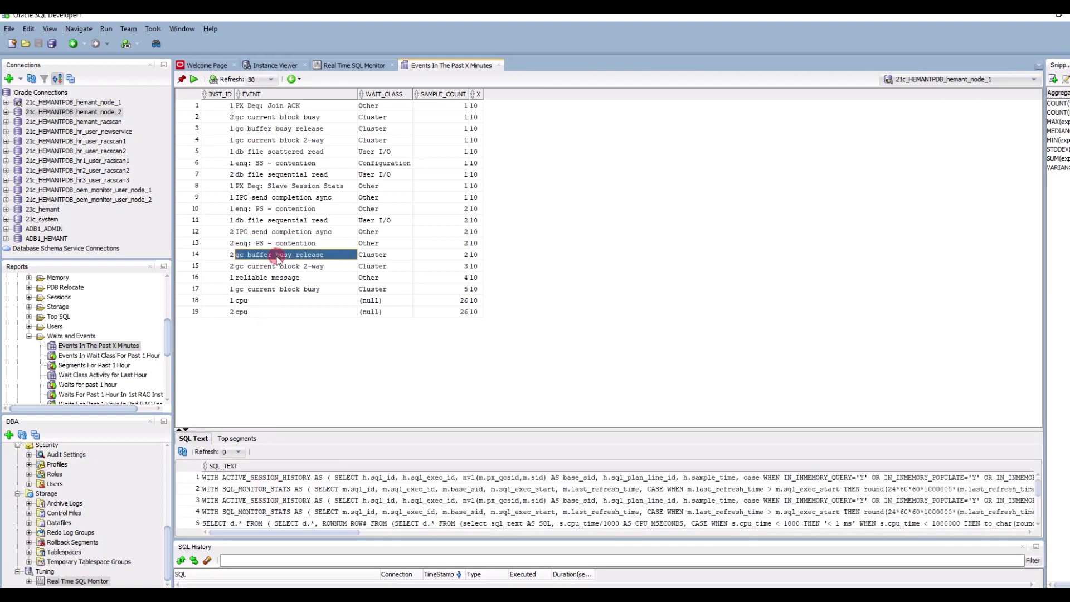
pyautogui.click(287, 186)
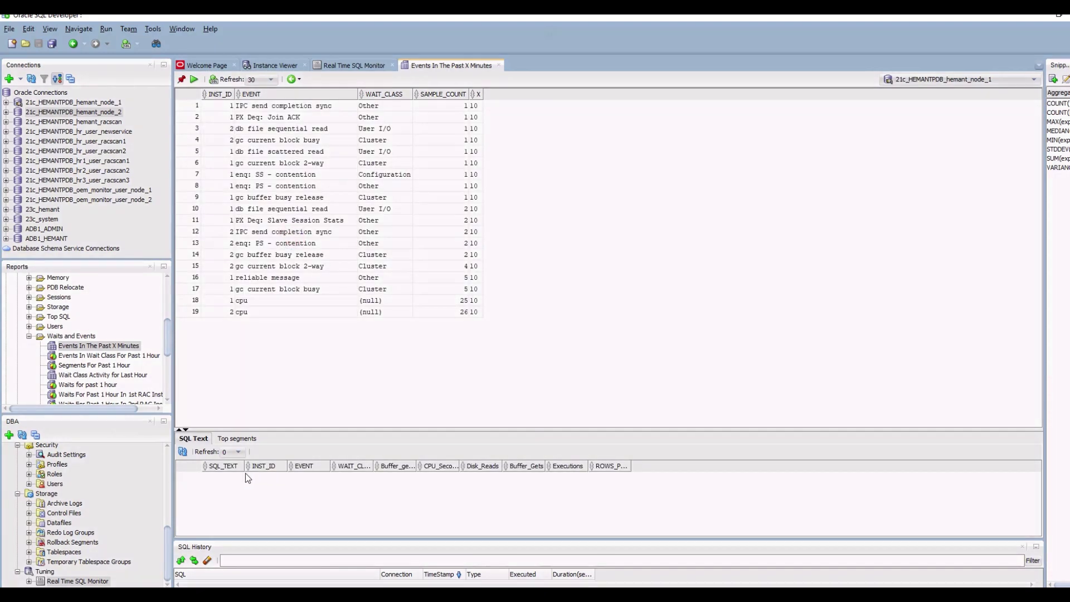
pyautogui.moveTo(313, 430); pyautogui.dragTo(320, 501)
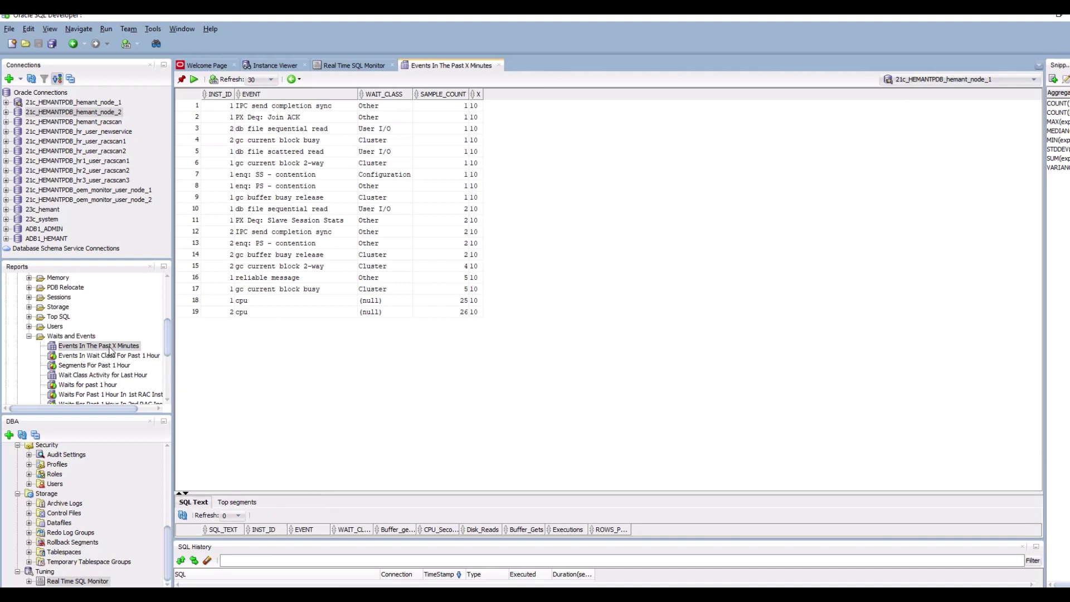
# - Review the Waits and Events reports, then return to the Instance Viewer and locate its entry under Database Status in the DBA tree
pyautogui.moveTo(170, 339)
pyautogui.mouseDown()
pyautogui.moveTo(159, 279)
pyautogui.moveTo(159, 342)
pyautogui.mouseUp()
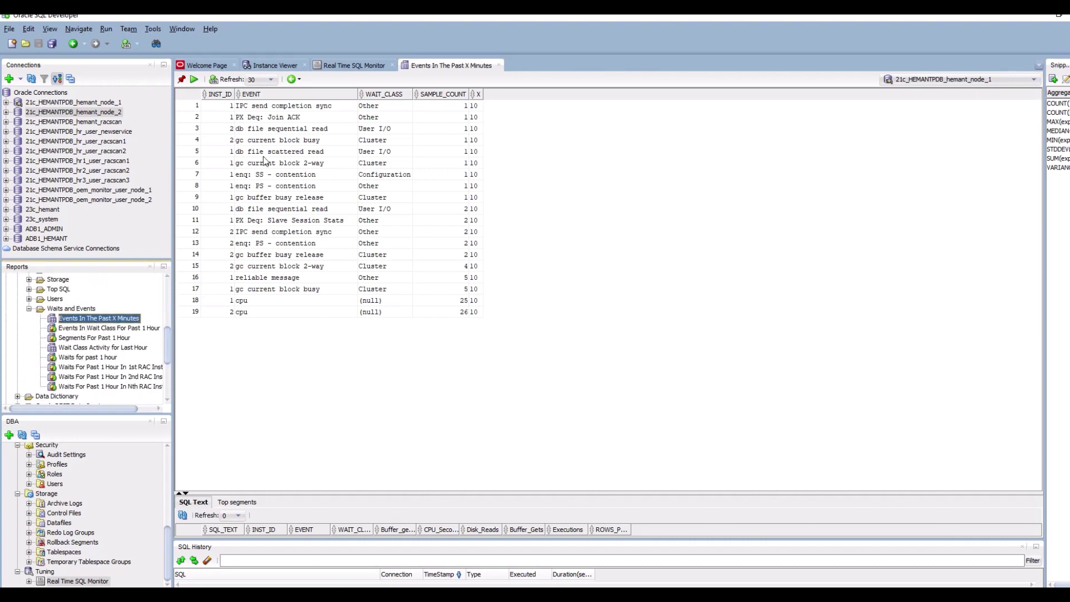
pyautogui.click(273, 65)
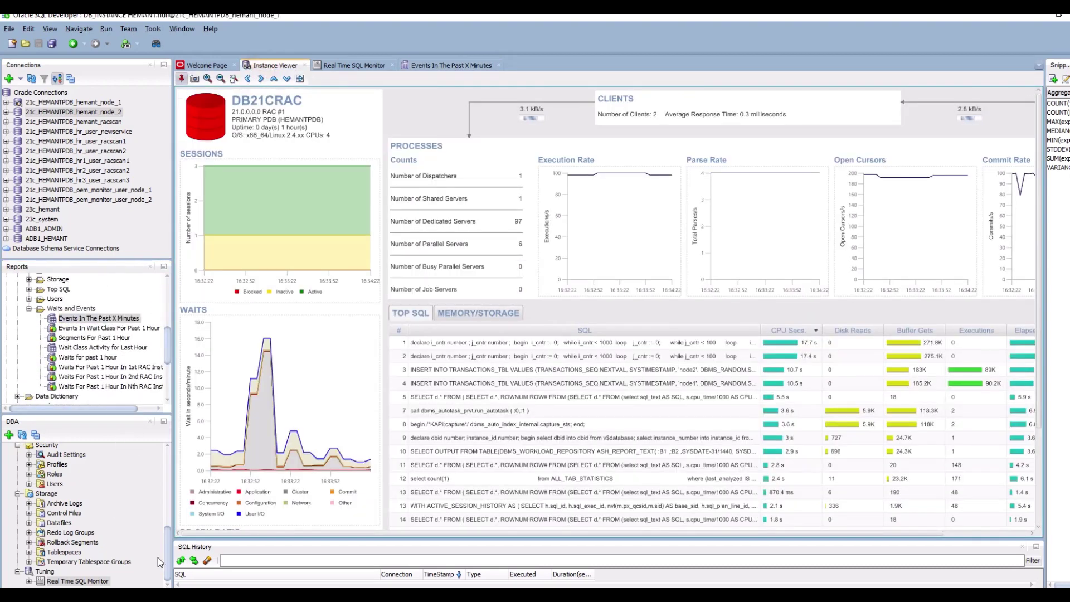
pyautogui.moveTo(167, 558); pyautogui.dragTo(167, 492)
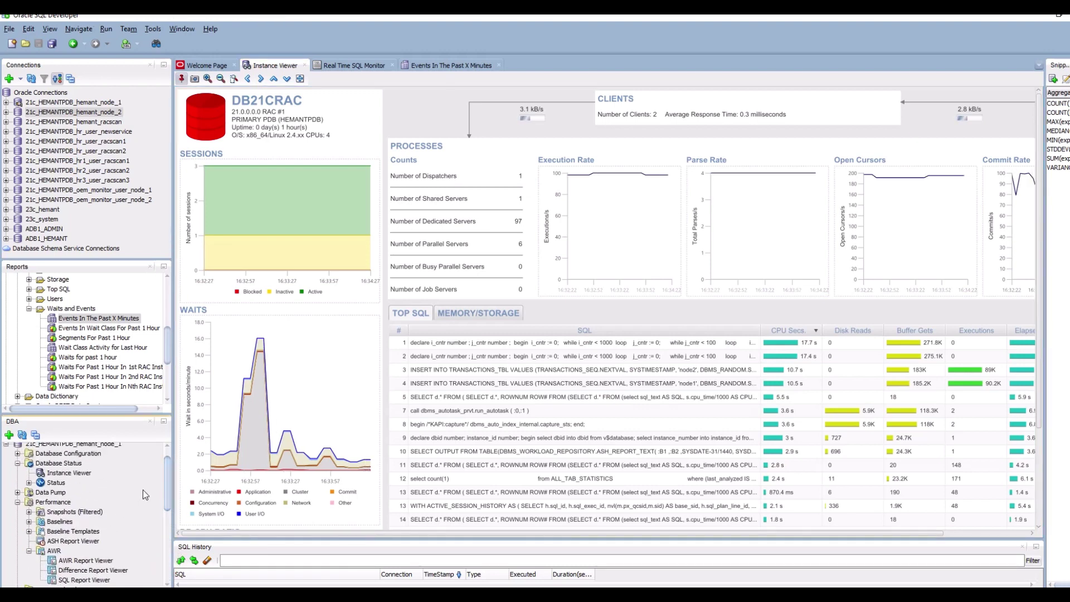
pyautogui.scroll(1, 143, 489)
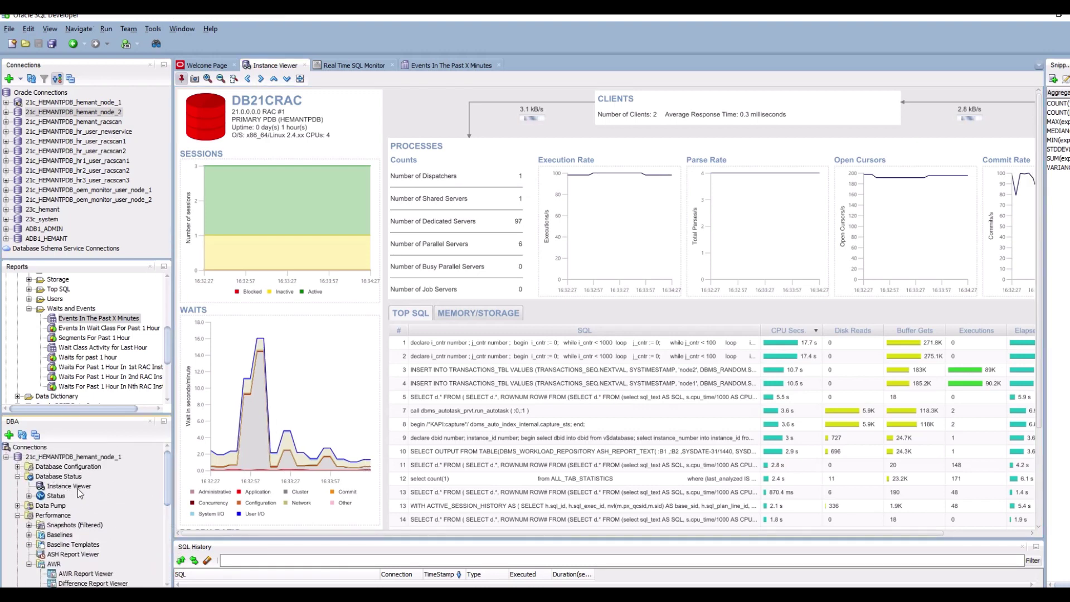
# - Return to the monitored statements and locate the Real Time SQL Monitor entry under Tuning in the DBA tree
pyautogui.click(335, 66)
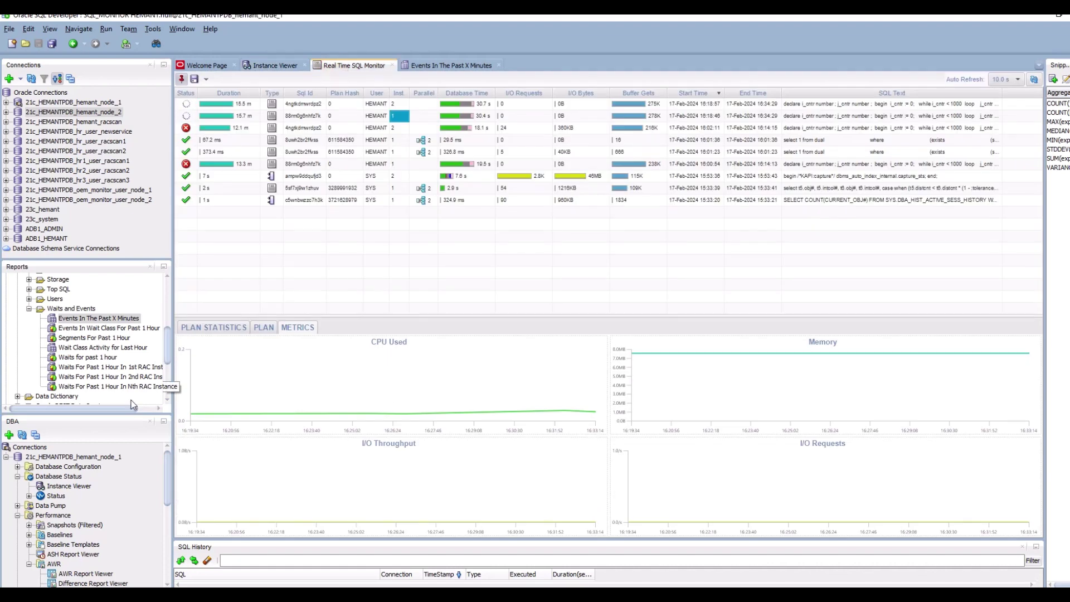
pyautogui.moveTo(168, 494); pyautogui.dragTo(167, 563)
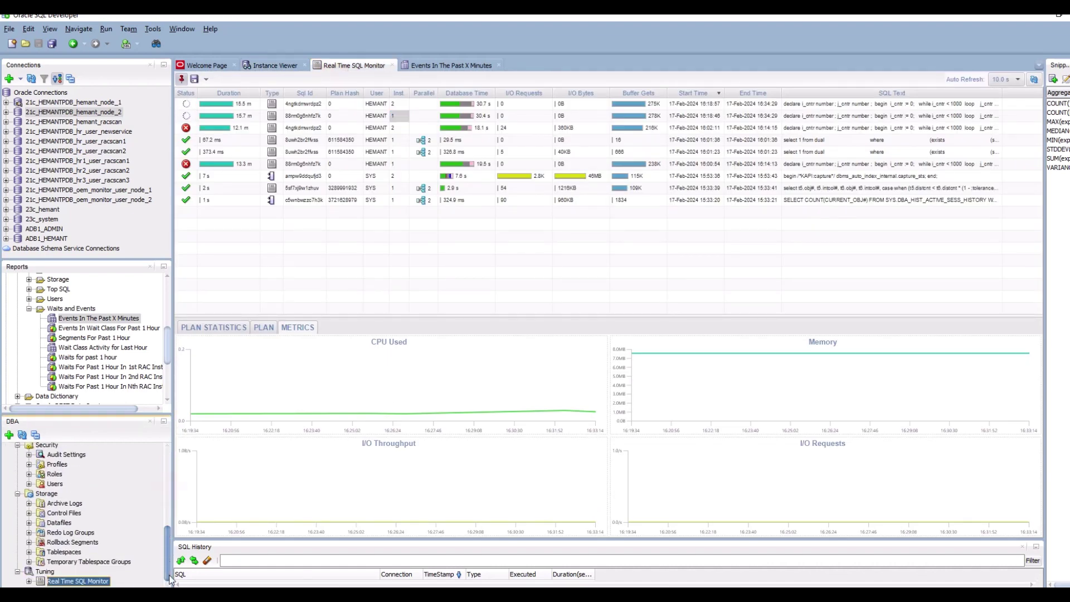
# - Open SQL Developer's About information
pyautogui.click(202, 29)
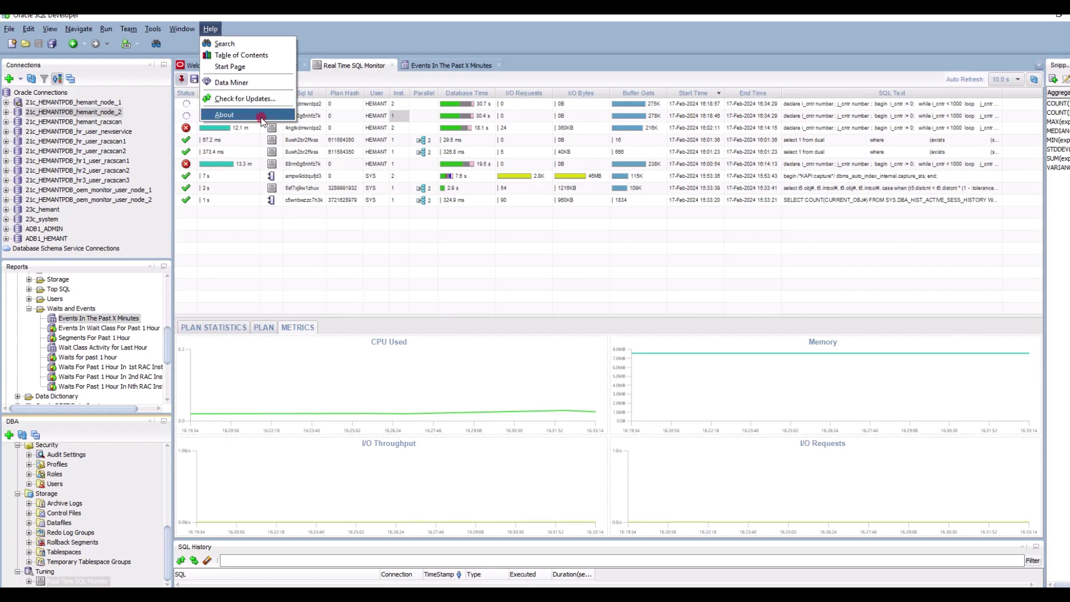